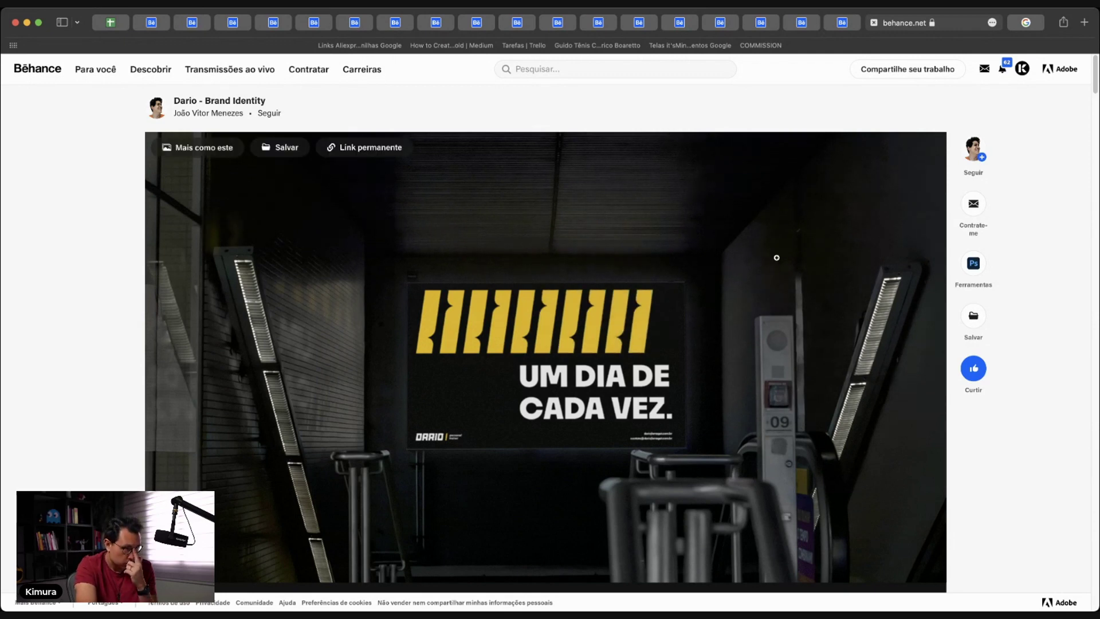
Scroll past the poster and description to the DARIO logo construction slider
scroll(776, 258, down, 5)
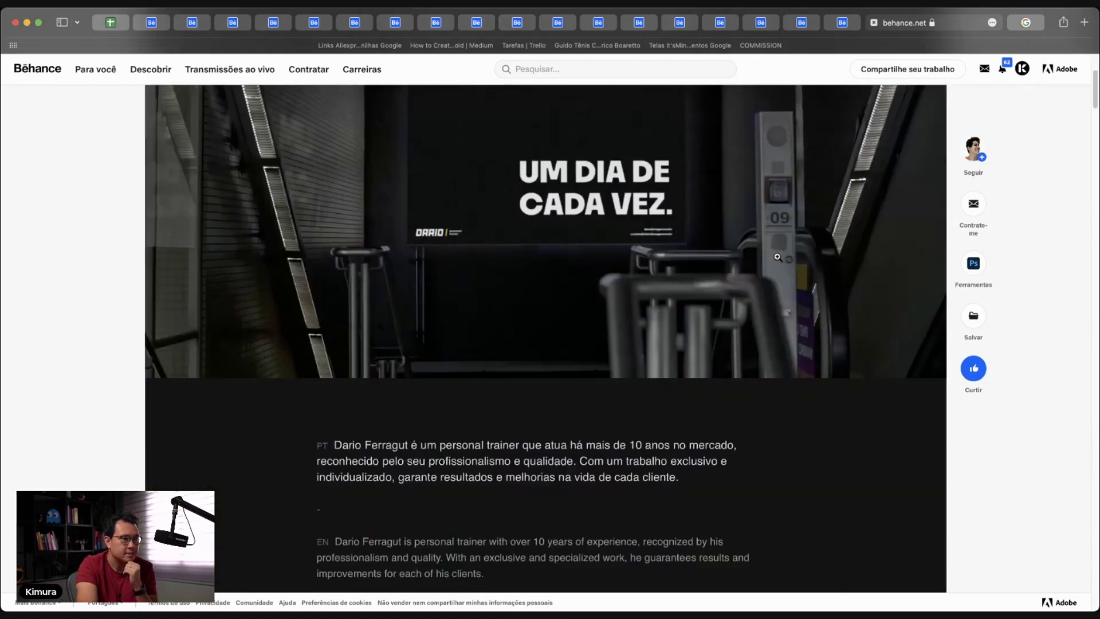
scroll(777, 256, down, 5)
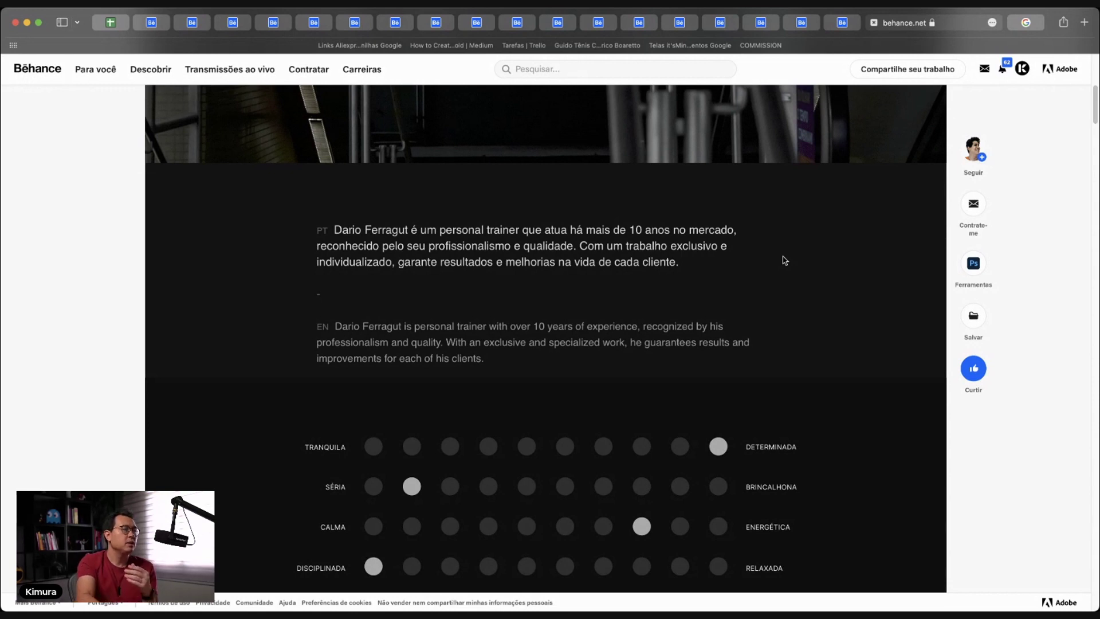
scroll(809, 261, down, 3)
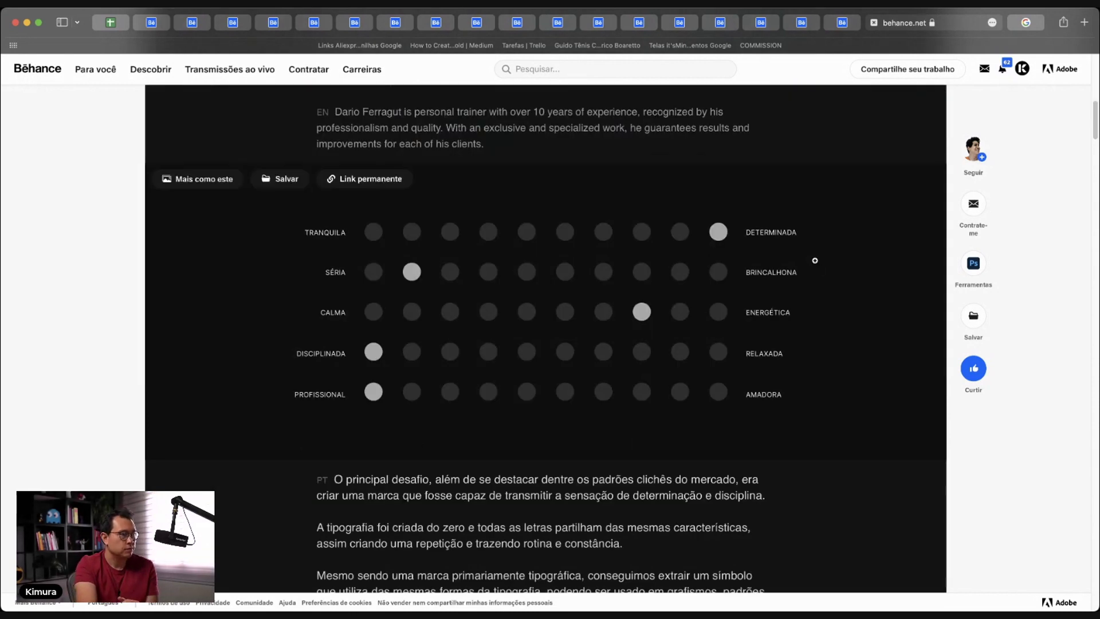
scroll(841, 270, down, 5)
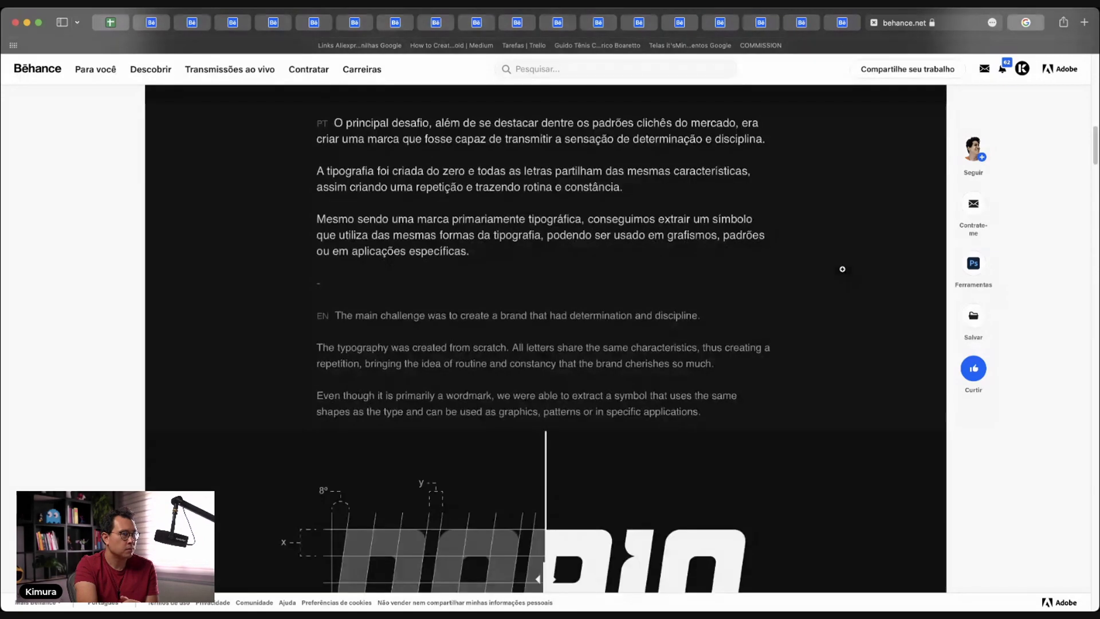
scroll(821, 277, down, 3)
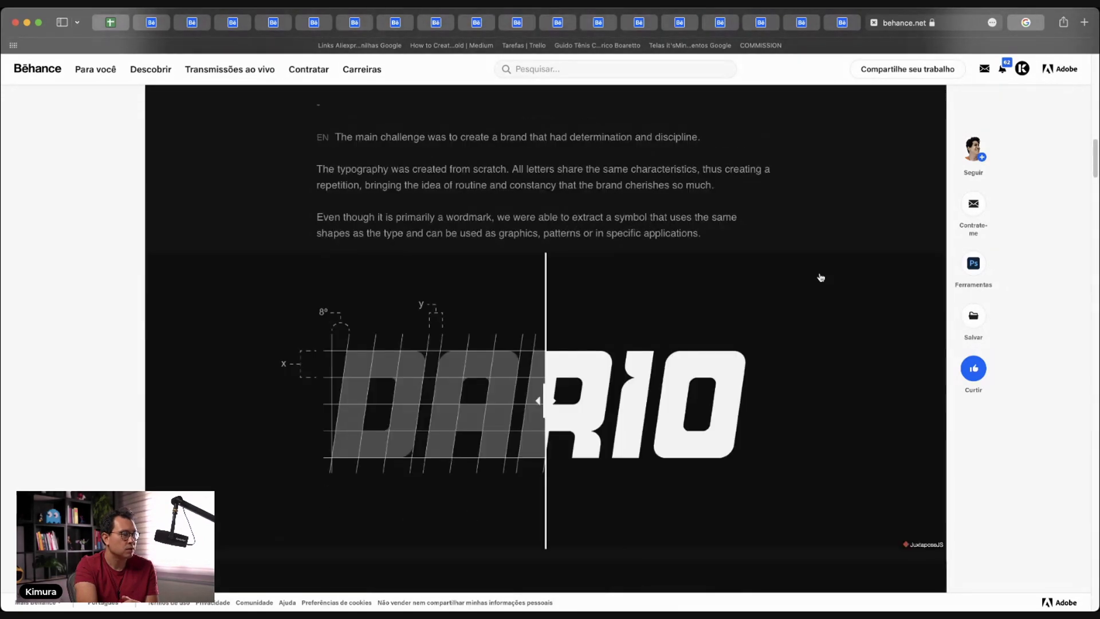
scroll(625, 386, down, 3)
scroll(530, 310, up, 2)
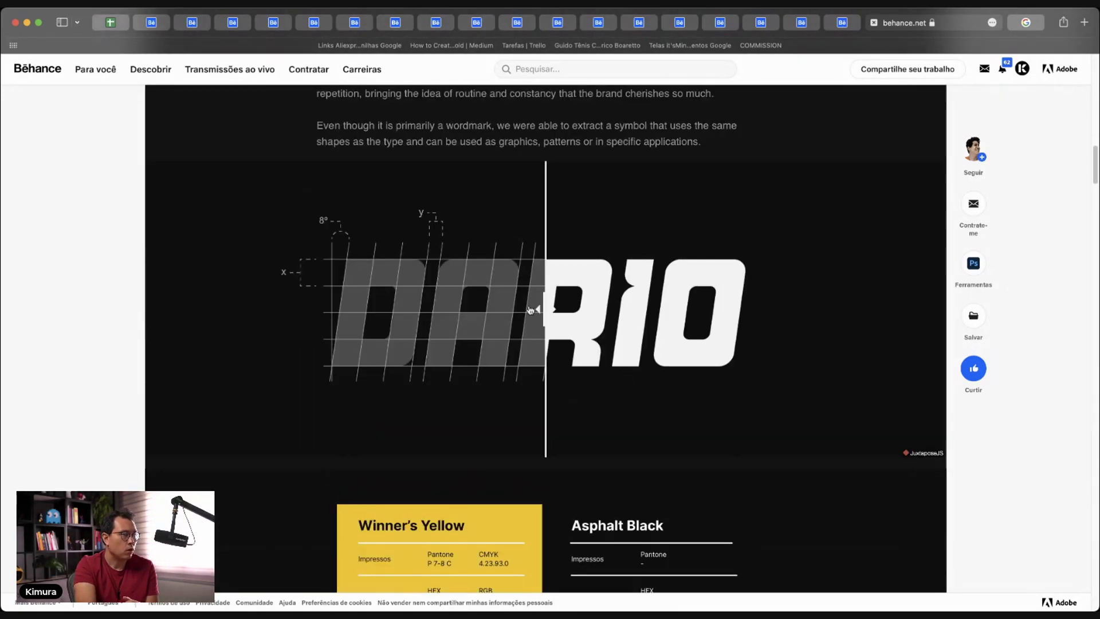
Drag the comparison slider fully left to show the clean DARIO logo, then switch to Illustrator
mouse_move(538, 308)
mouse_down()
mouse_move(632, 305)
mouse_move(218, 310)
mouse_move(461, 344)
mouse_move(797, 344)
mouse_move(236, 350)
mouse_move(773, 333)
mouse_move(295, 312)
mouse_move(277, 367)
mouse_move(613, 366)
mouse_move(246, 374)
mouse_up()
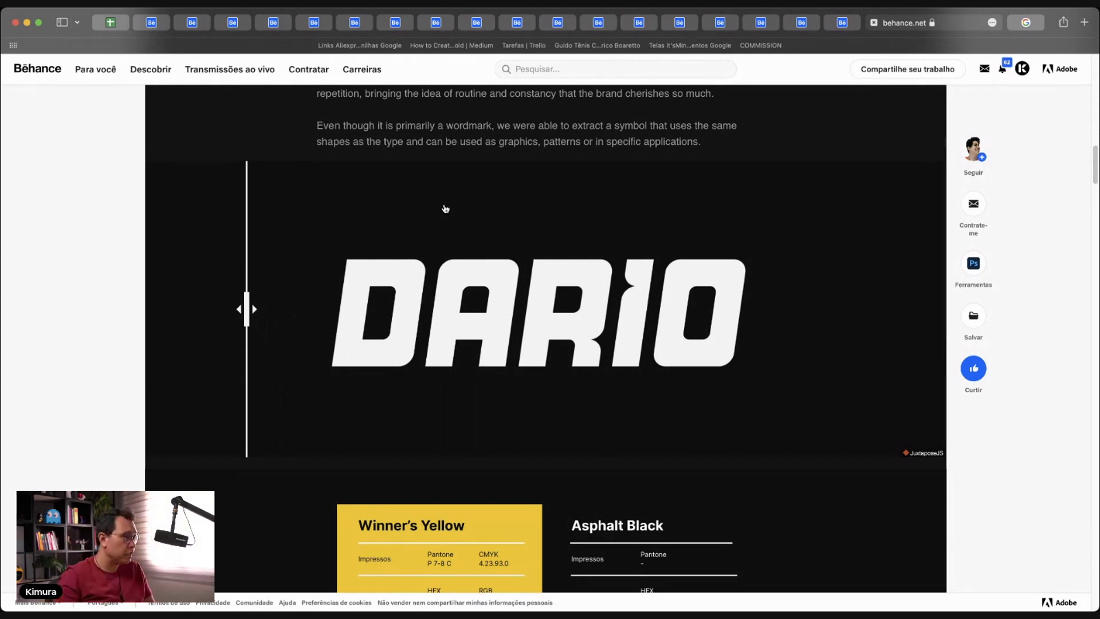
key(Tab)
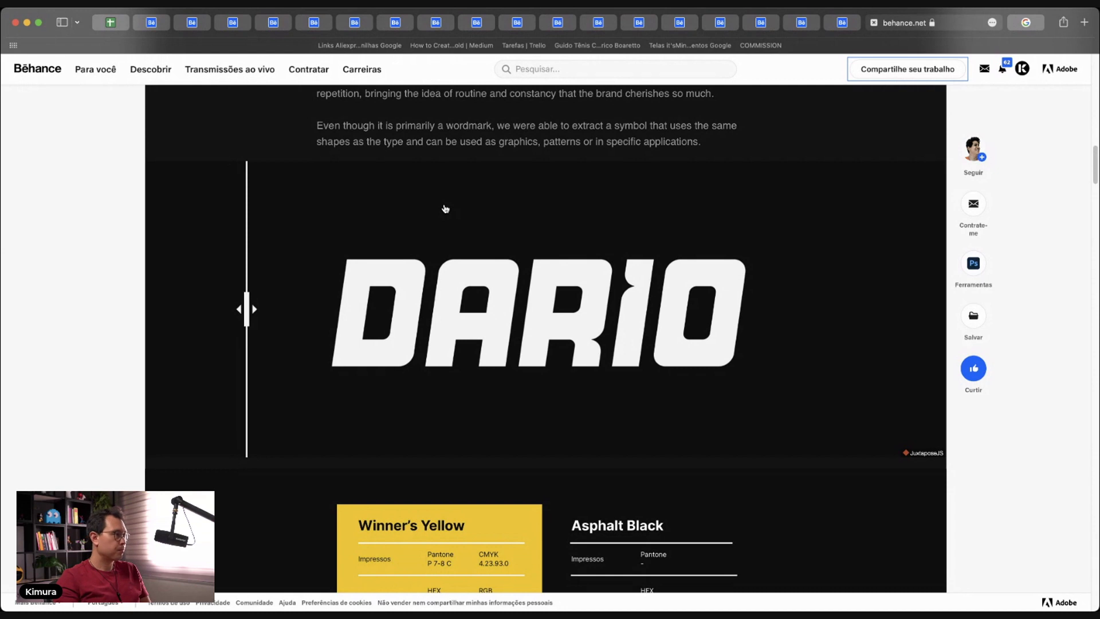
key(super+Tab)
key(super+Tab)
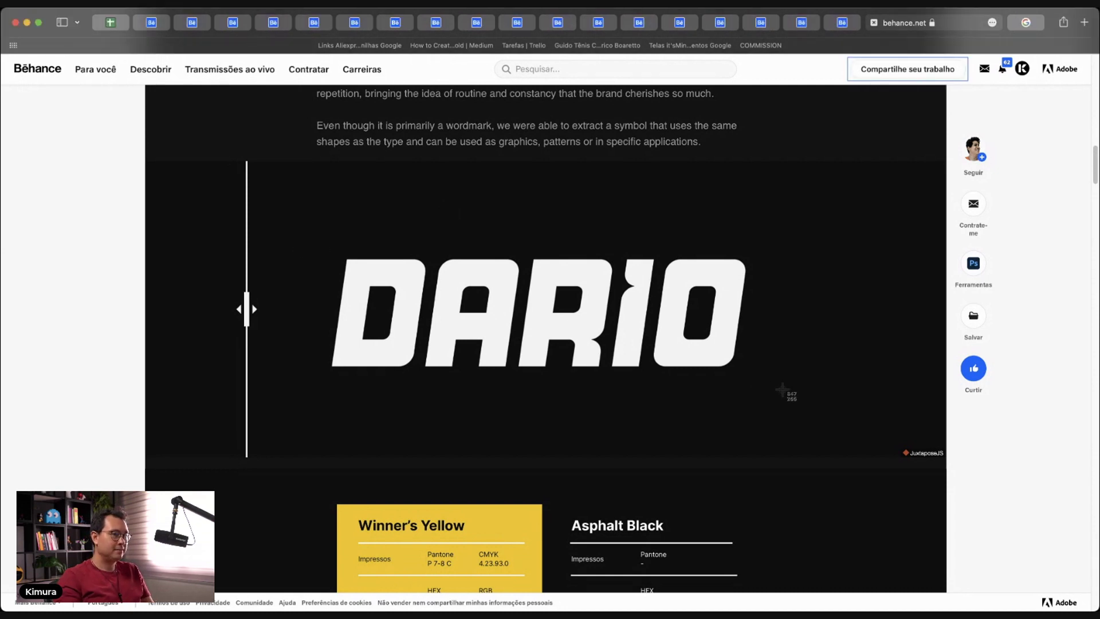
key(super+Tab)
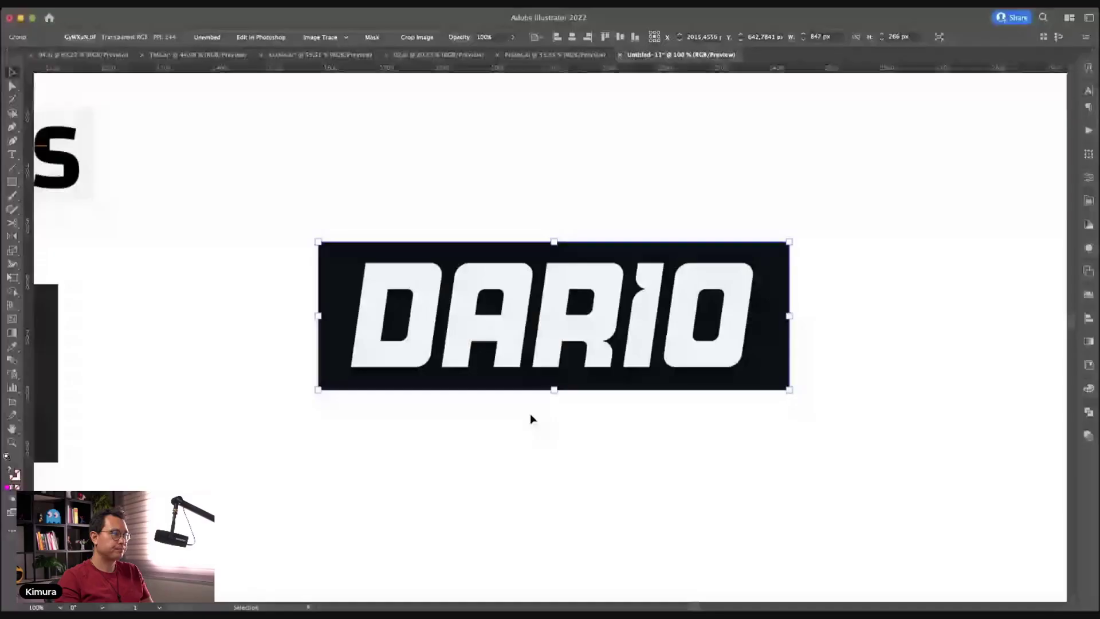
Draw a cyan horizontal measuring line across the D's left stem
scroll(408, 422, up, 3)
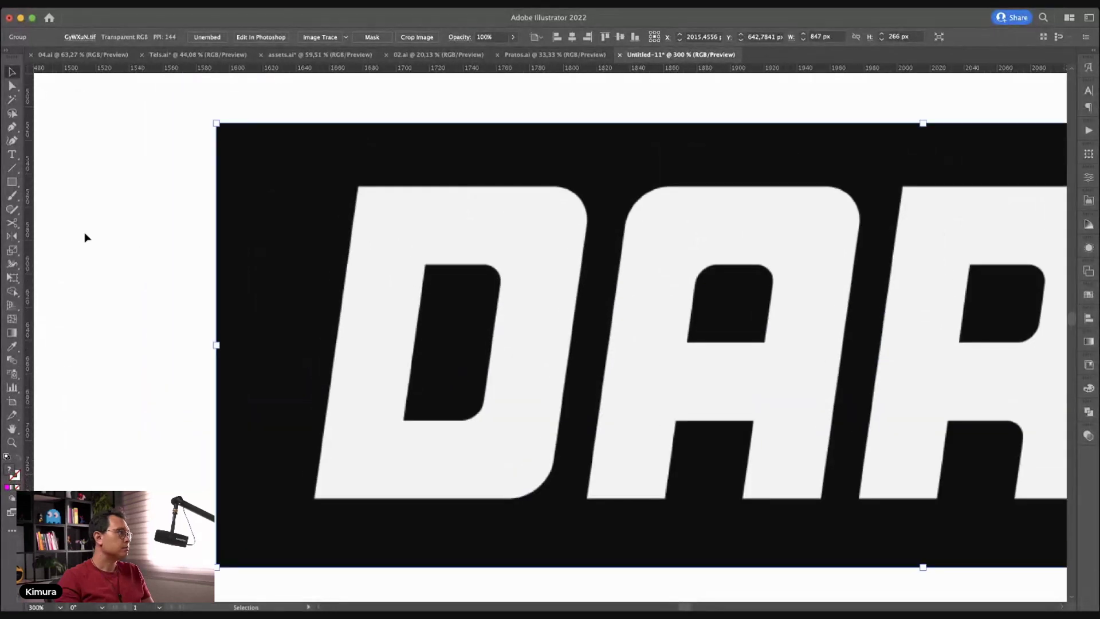
click(12, 168)
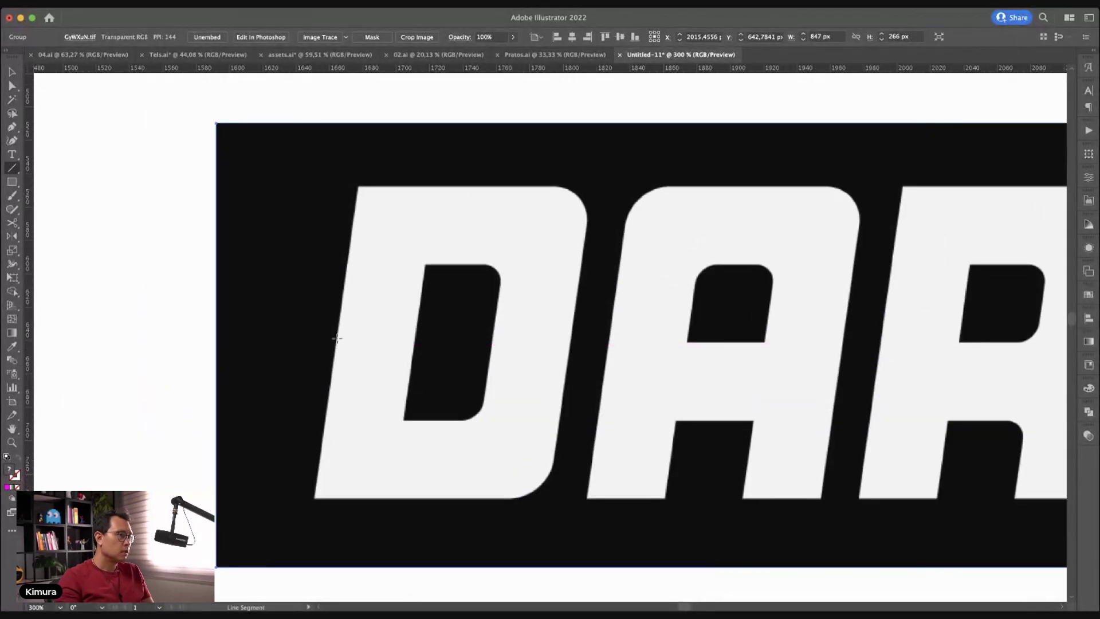
drag(337, 338, 415, 338)
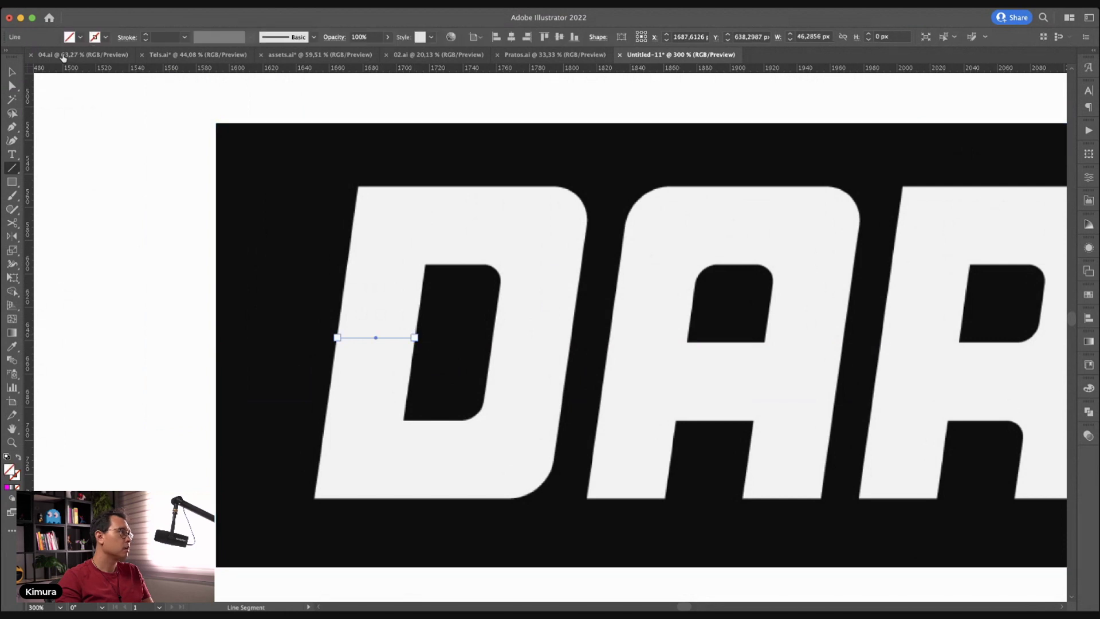
key(comma)
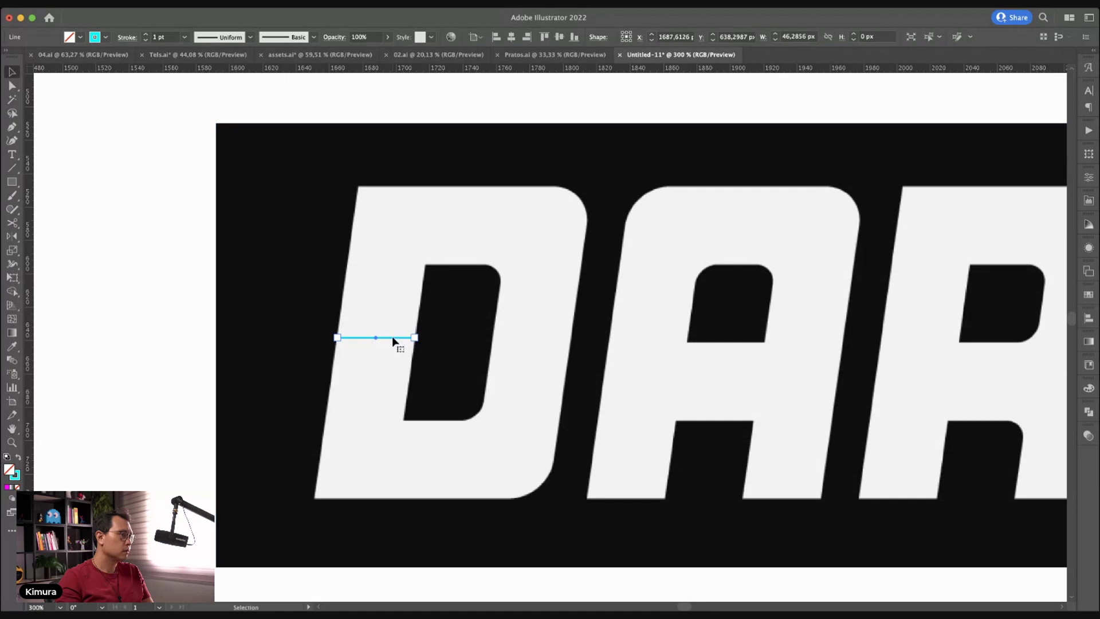
key(v)
click(169, 271)
scroll(393, 350, up, 3)
scroll(393, 350, down, 2)
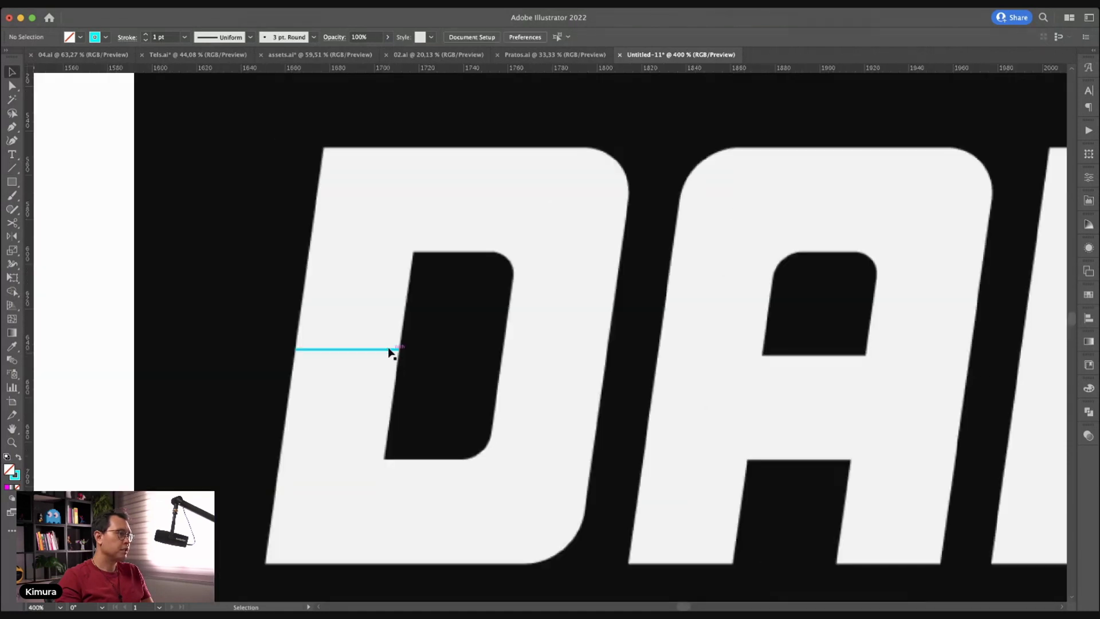
Copy the line as a vertical measure down the D's top bar, trimming it to the counter top
mouse_move(393, 350)
mouse_down()
mouse_move(479, 196)
mouse_move(442, 276)
mouse_up()
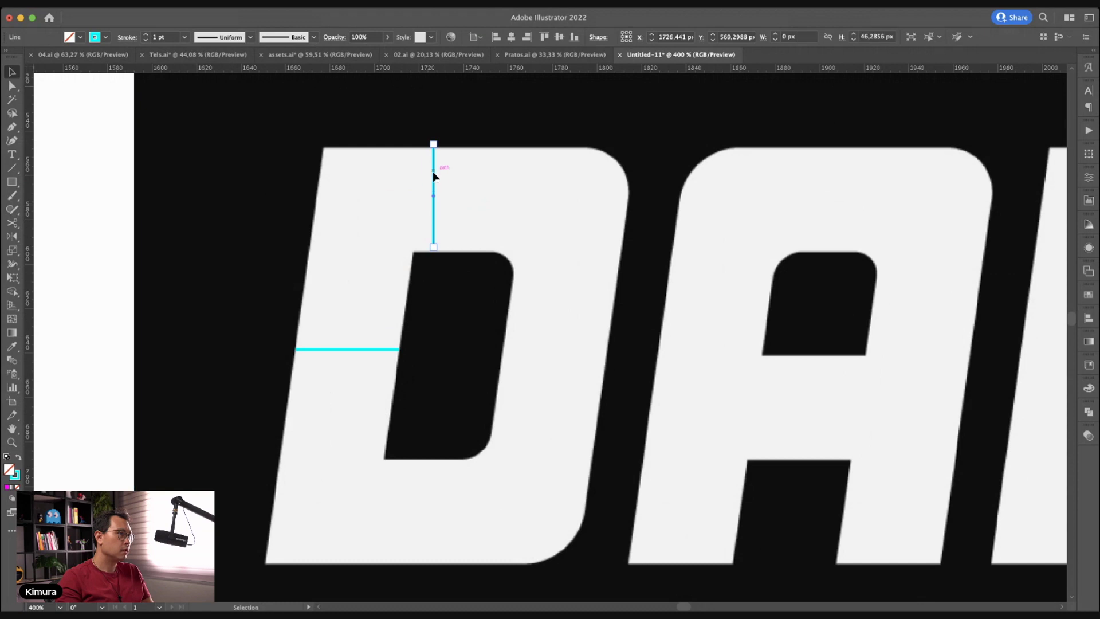
drag(433, 175, 415, 178)
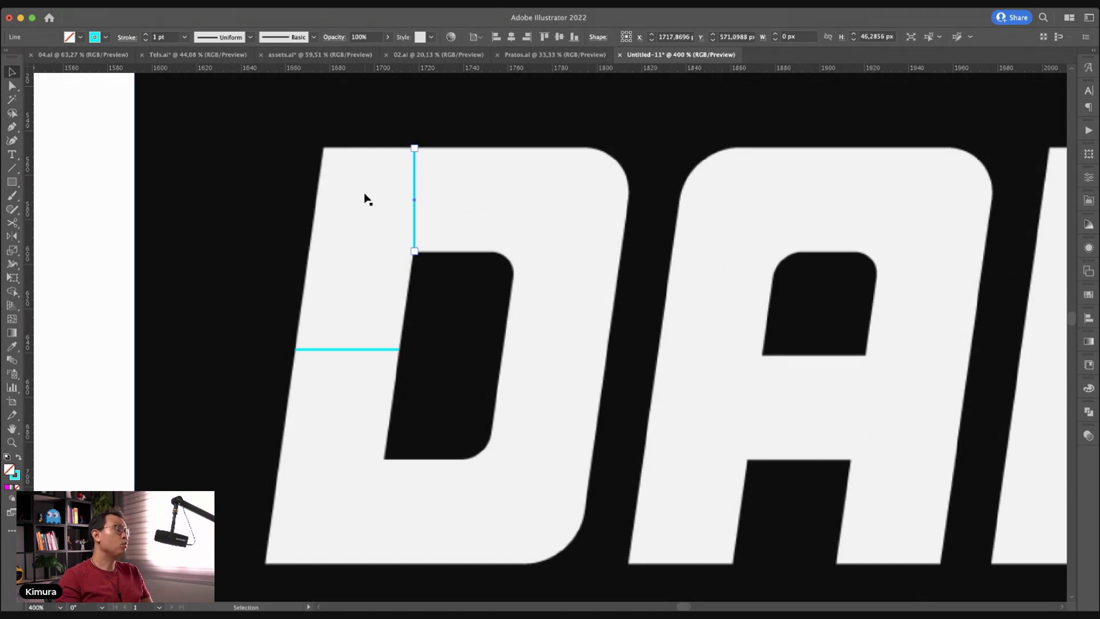
key(a)
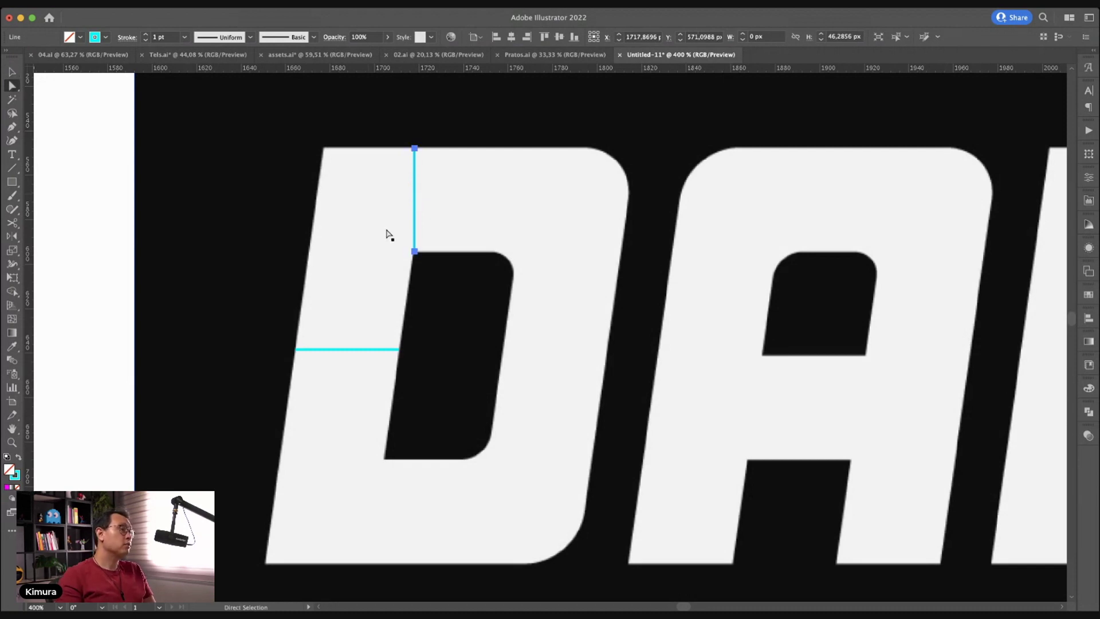
drag(414, 251, 414, 236)
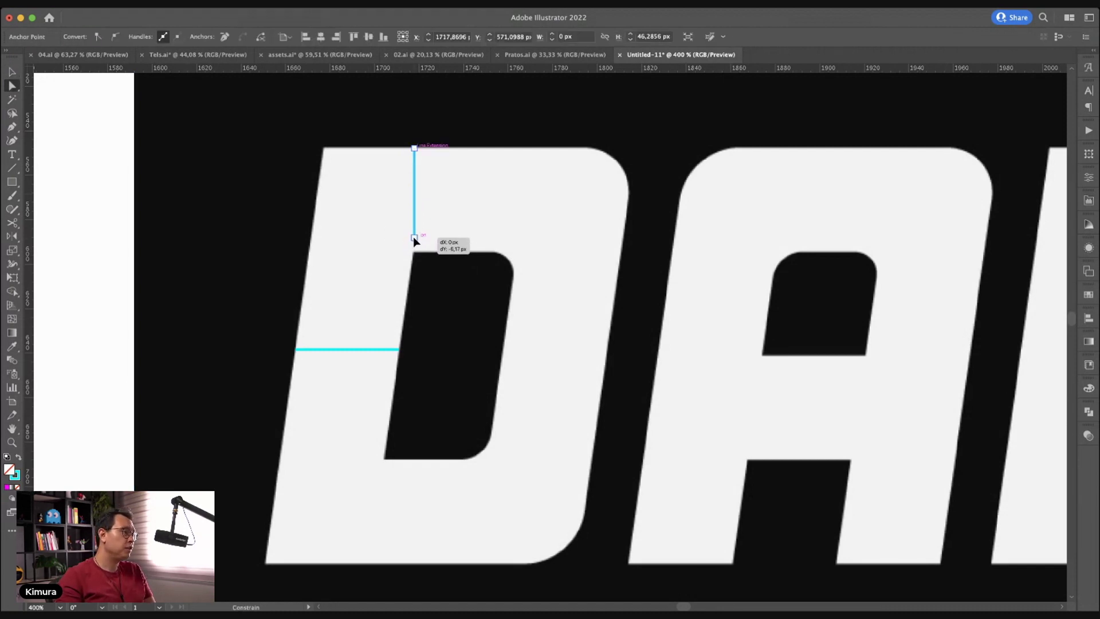
key(v)
alt+scroll(465, 201, down, 3)
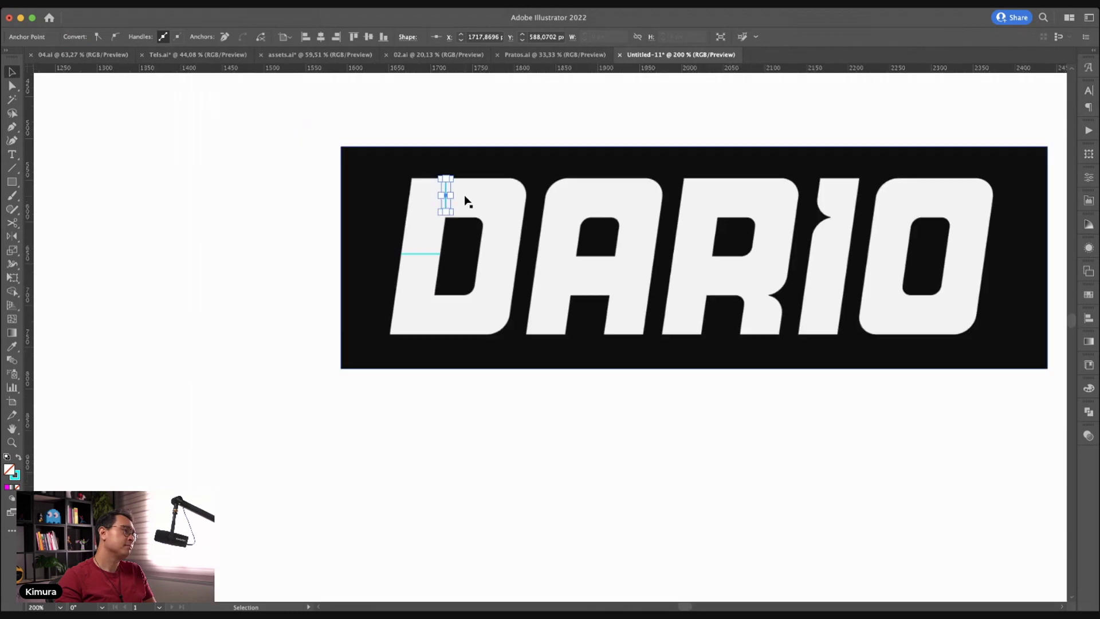
scroll(436, 269, down, 3)
click(414, 382)
Add a text object below the wordmark and retype it as the letter L
key(t)
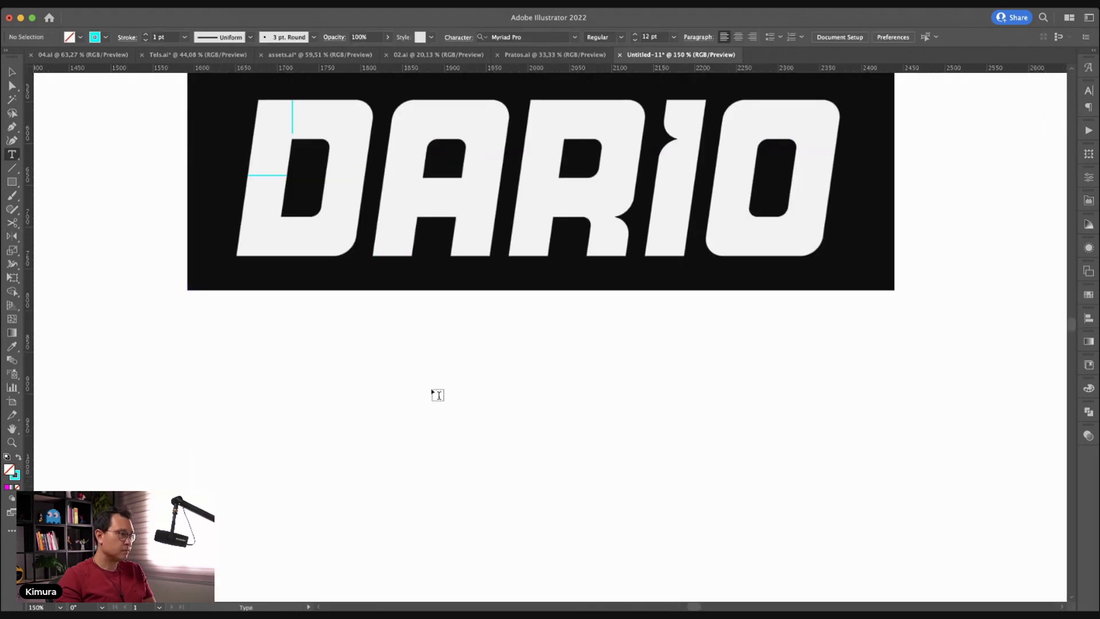
click(433, 390)
key(BackSpace)
key(Escape)
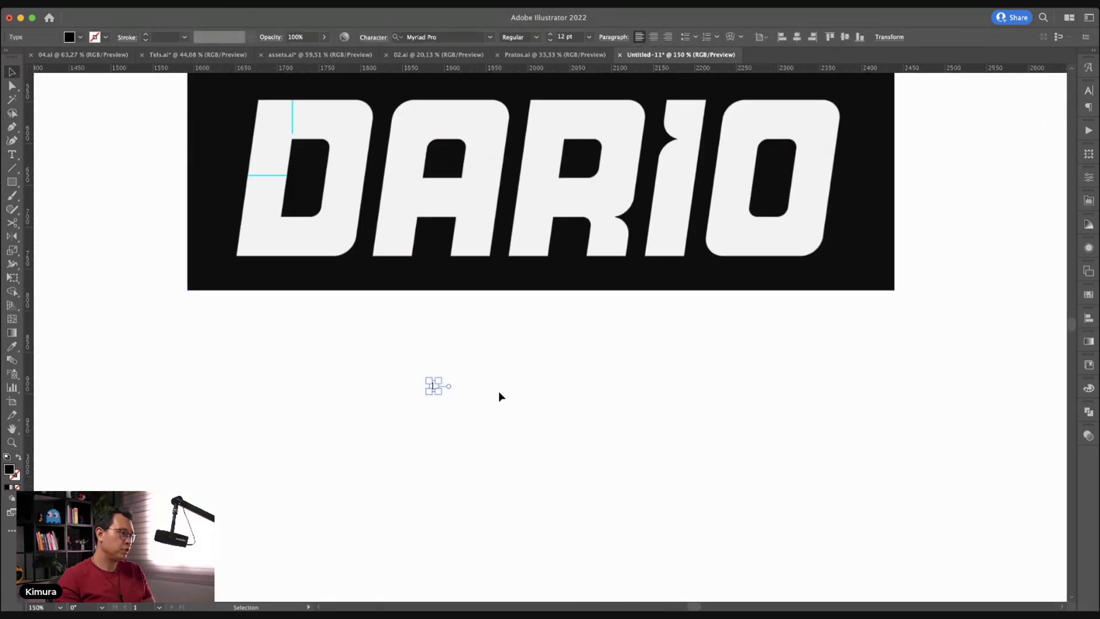
alt+scroll(432, 386, up, 5)
double_click(440, 374)
text(D)
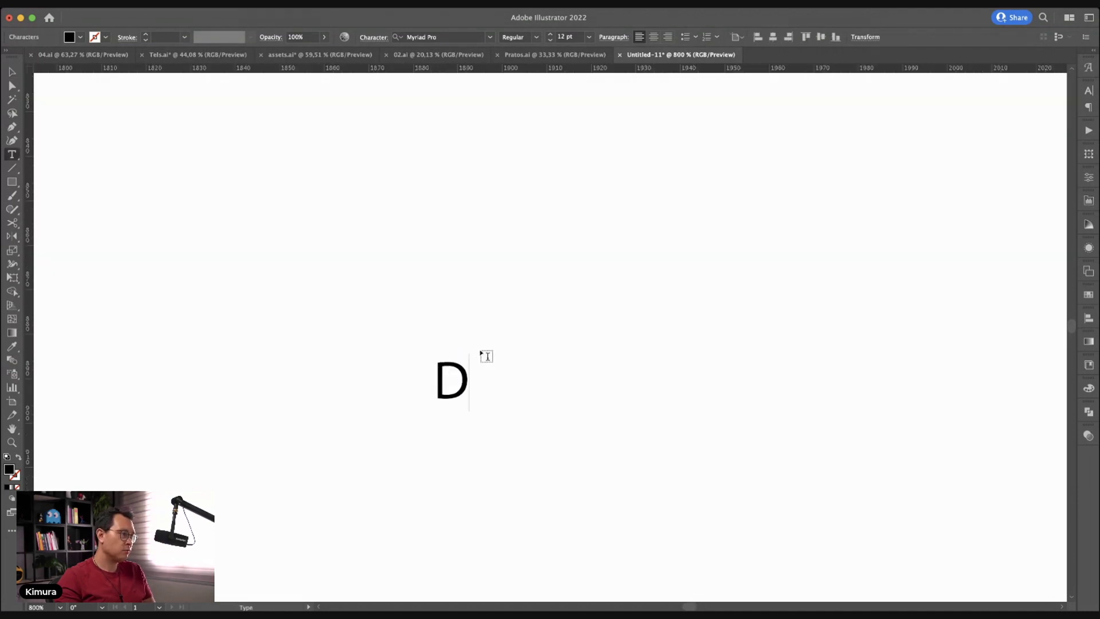
alt+scroll(461, 368, down, 2)
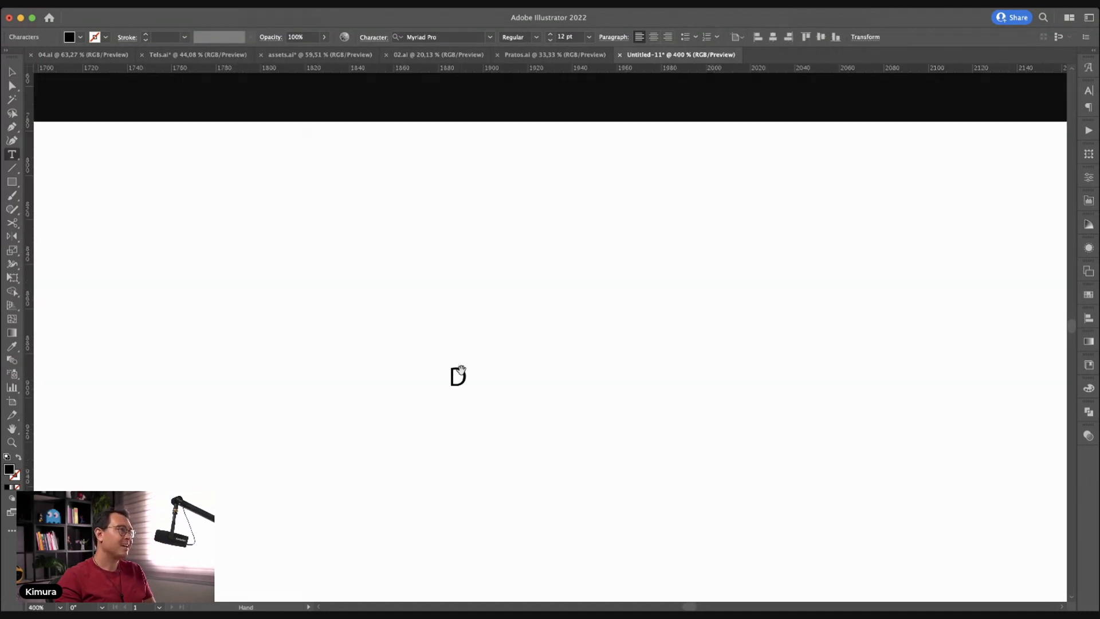
alt+scroll(461, 370, down, 2)
alt+scroll(462, 371, down, 2)
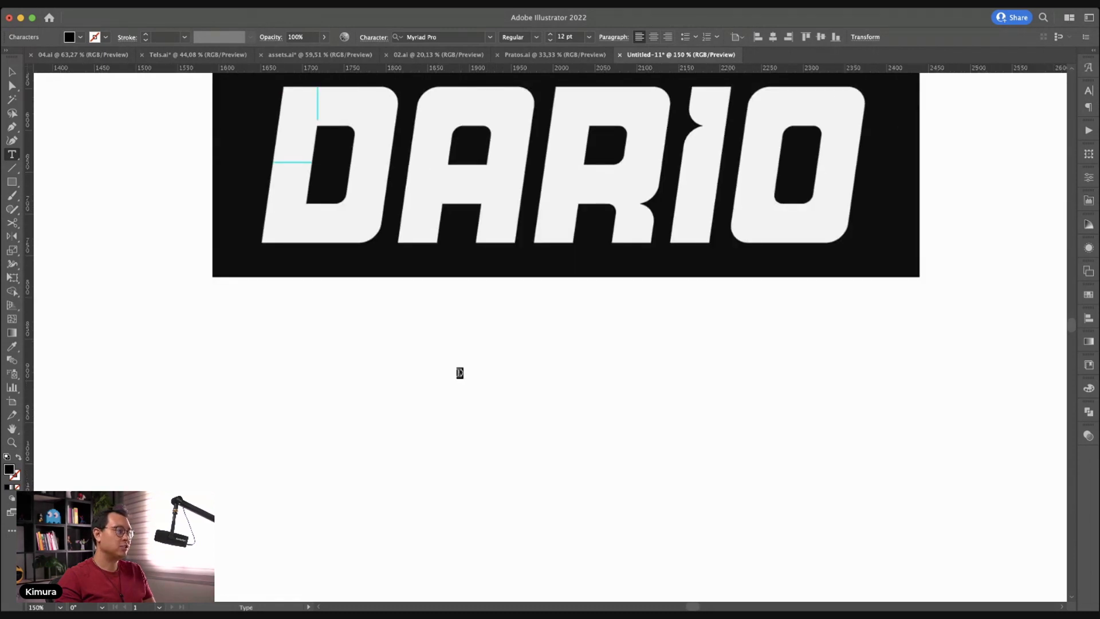
alt+scroll(460, 373, up, 5)
text(L)
key(Escape)
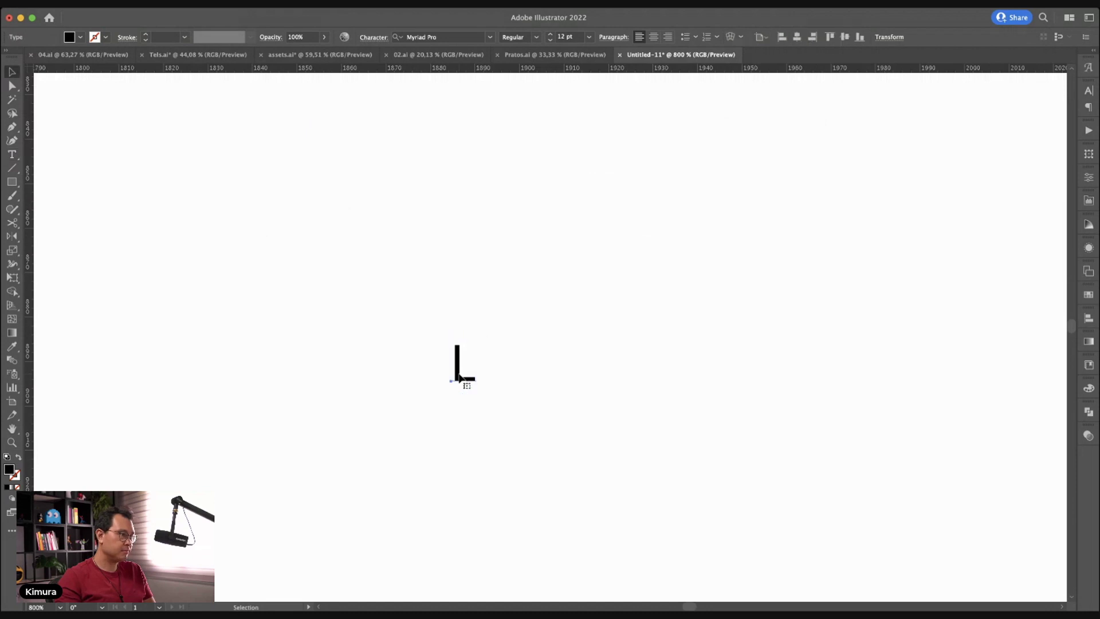
Convert the L to outlines and scale it up
key(ctrl+shift+o)
click(461, 379)
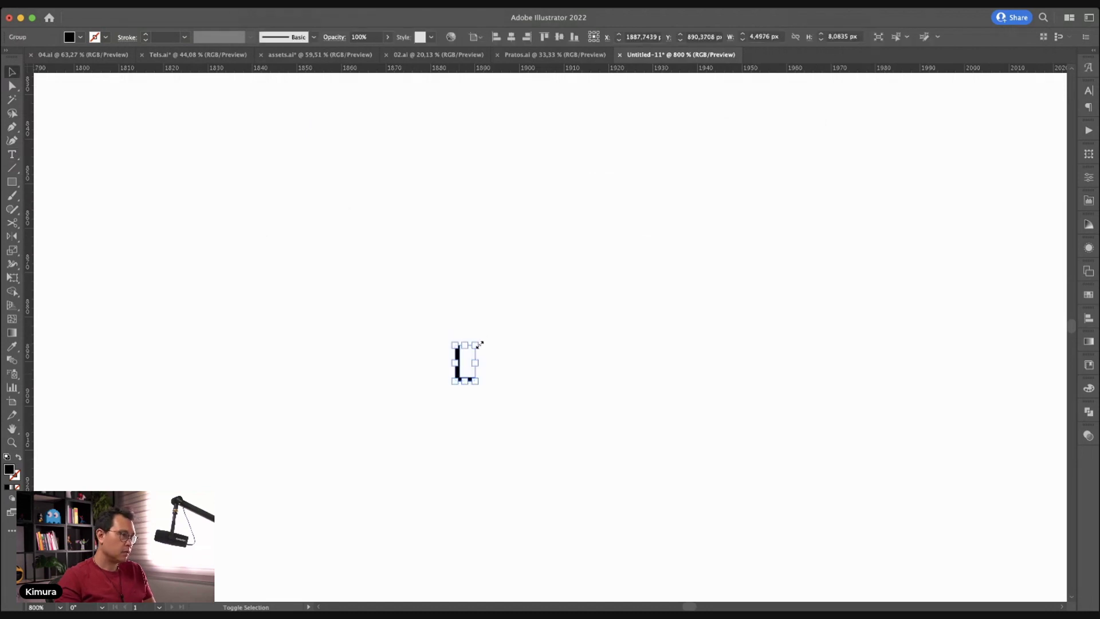
drag(480, 345, 573, 176)
alt+scroll(537, 325, up, 1)
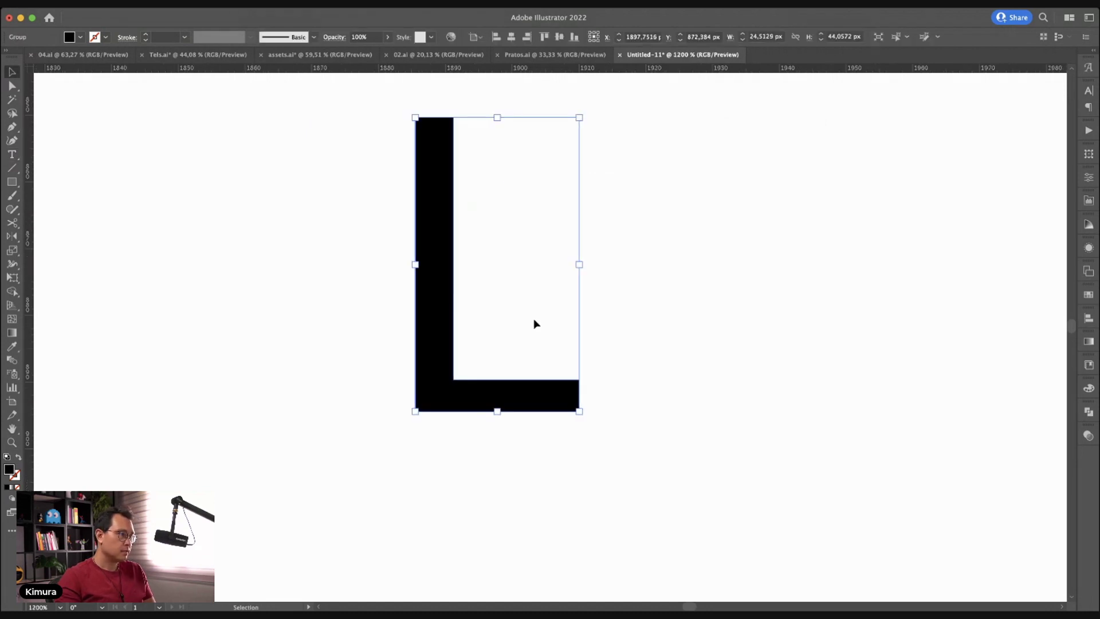
click(535, 325)
Draw a cyan measuring line across the L's stem
key(backslash)
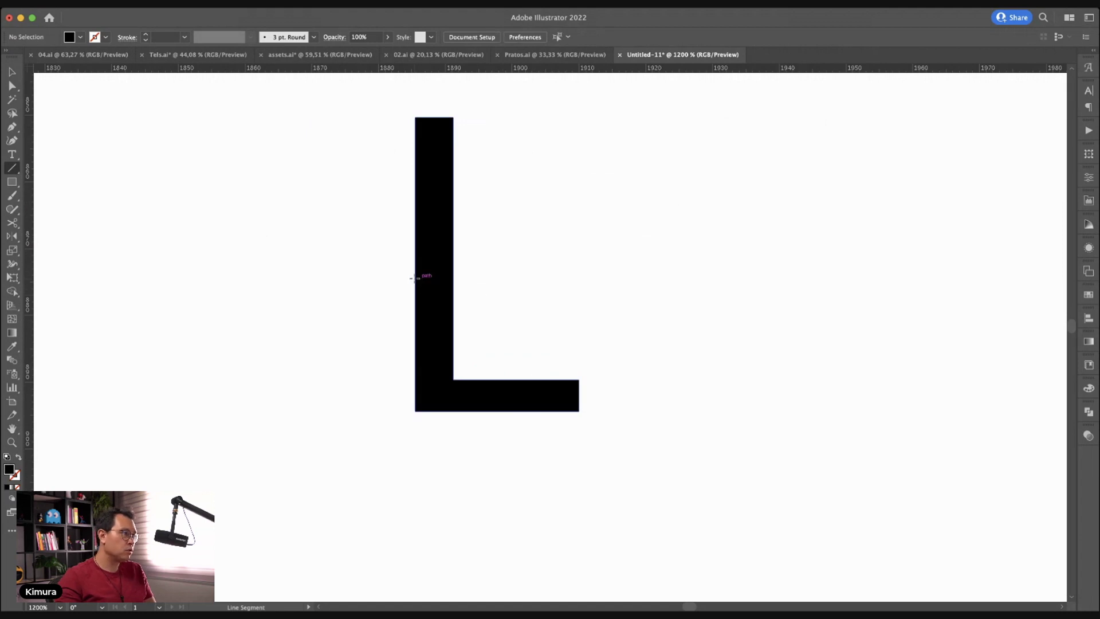
drag(415, 278, 454, 278)
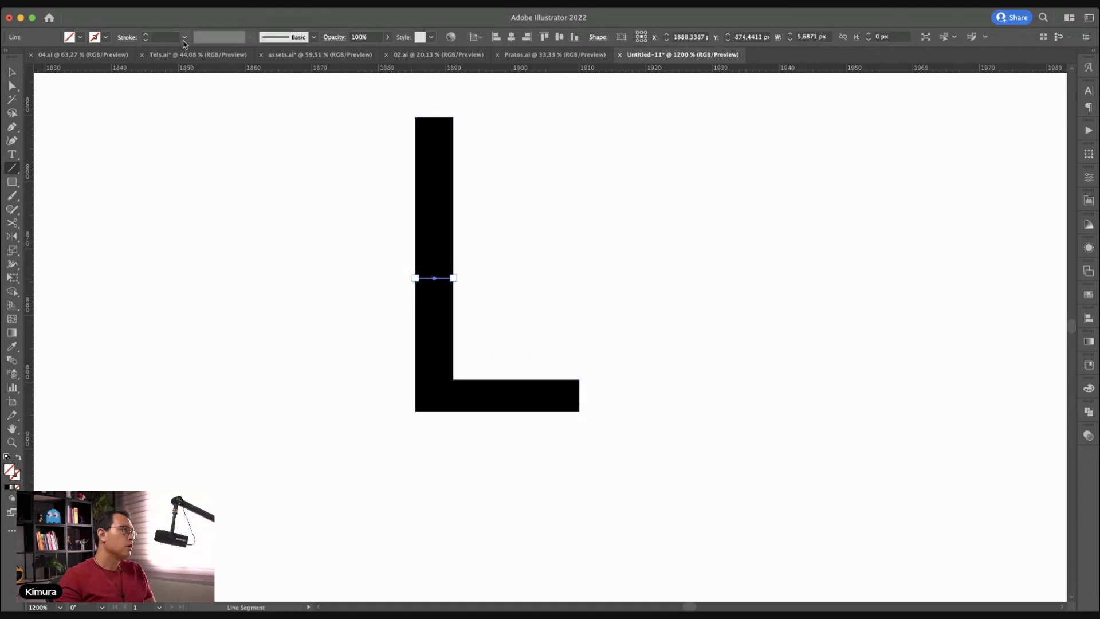
key(comma)
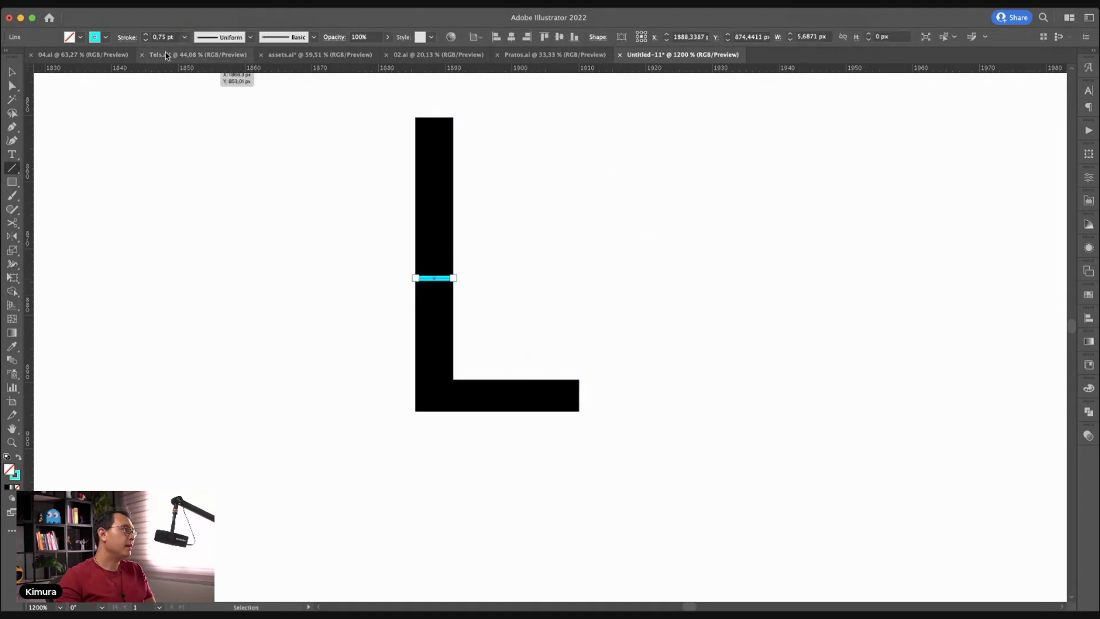
click(7, 71)
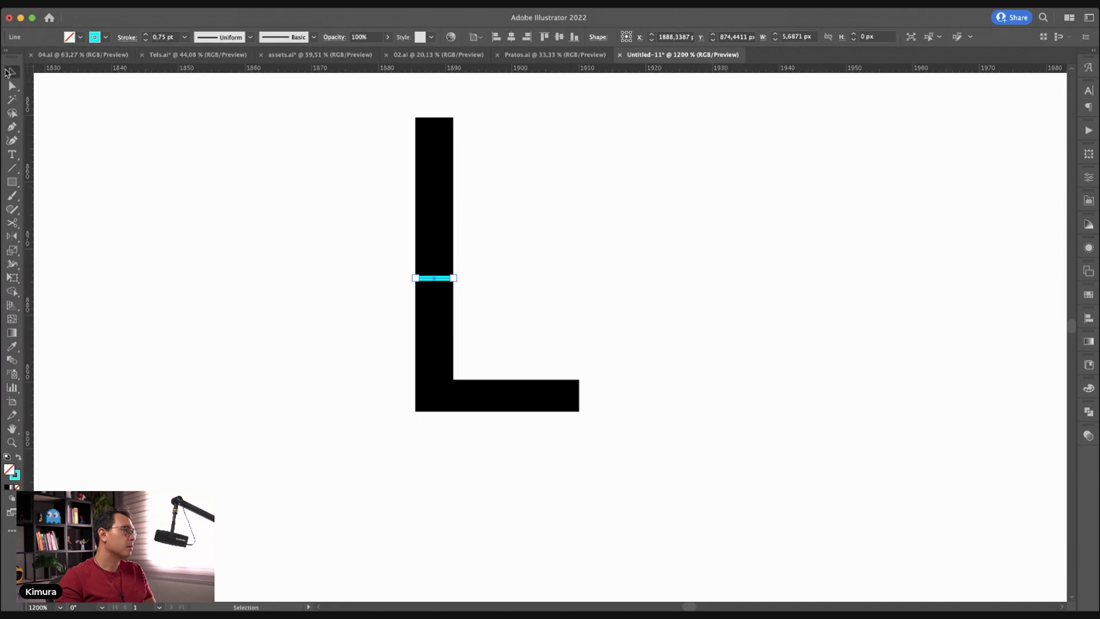
click(513, 373)
scroll(513, 373, up, 2)
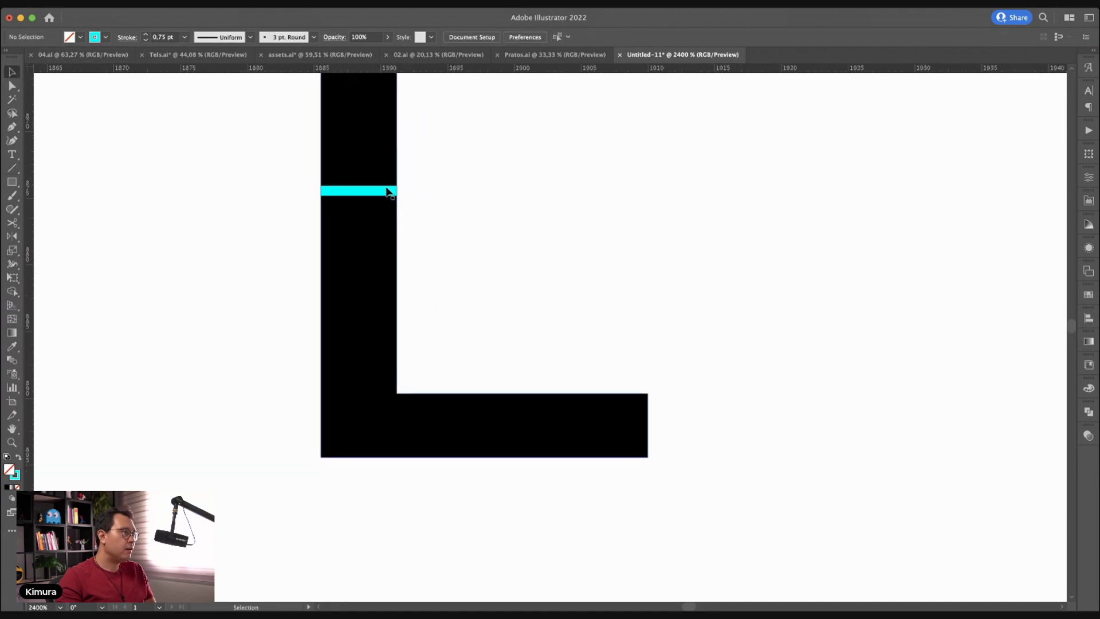
Duplicate the cyan line, rotate it 90° and place it across the L's base
mouse_move(387, 192)
mouse_down()
mouse_move(525, 308)
mouse_move(496, 380)
mouse_up()
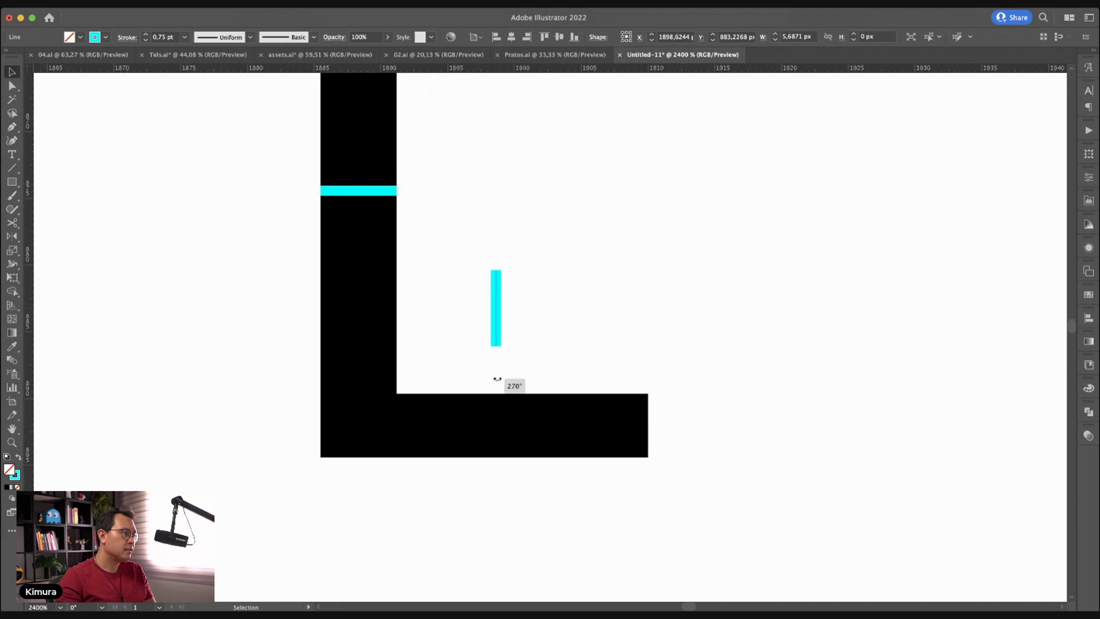
click(531, 323)
drag(502, 310, 512, 421)
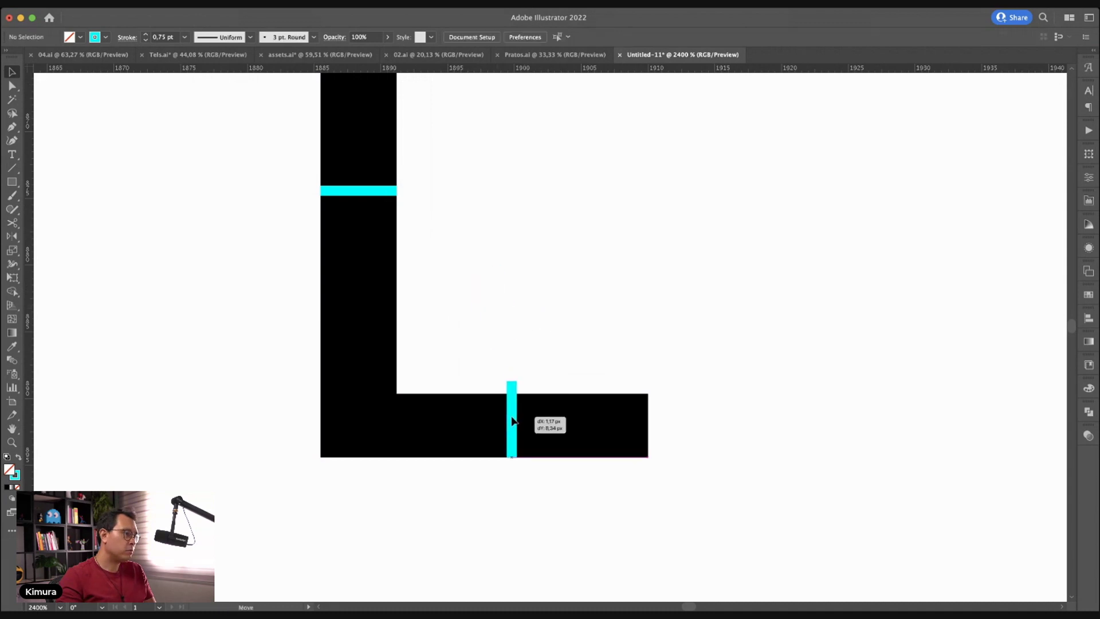
scroll(507, 401, up, 5)
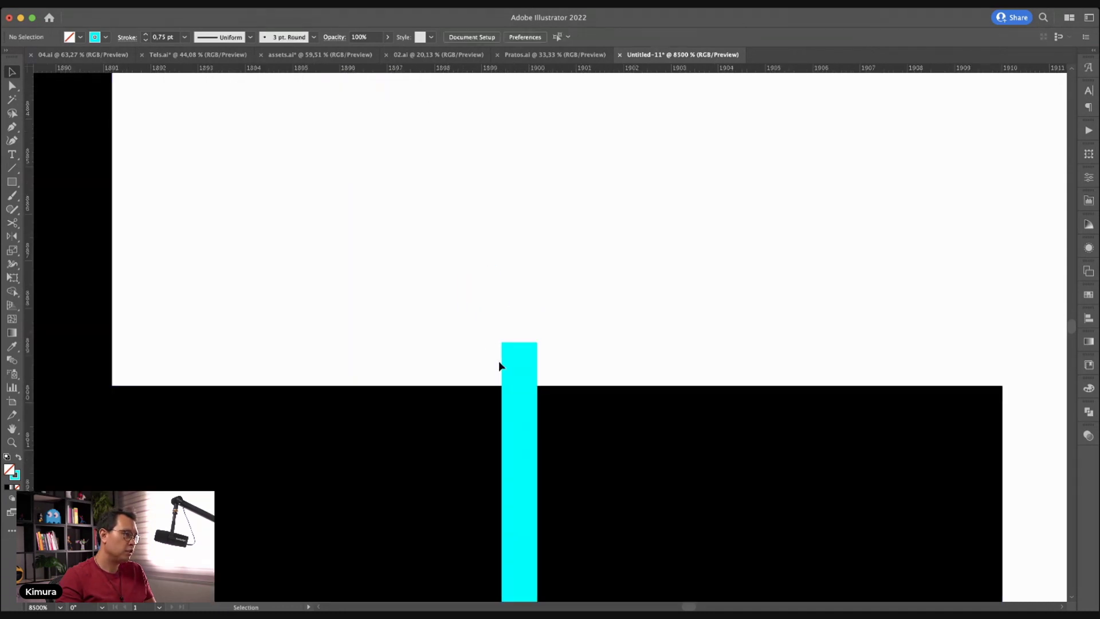
scroll(540, 360, down, 5)
scroll(540, 360, down, 3)
scroll(550, 352, down, 1)
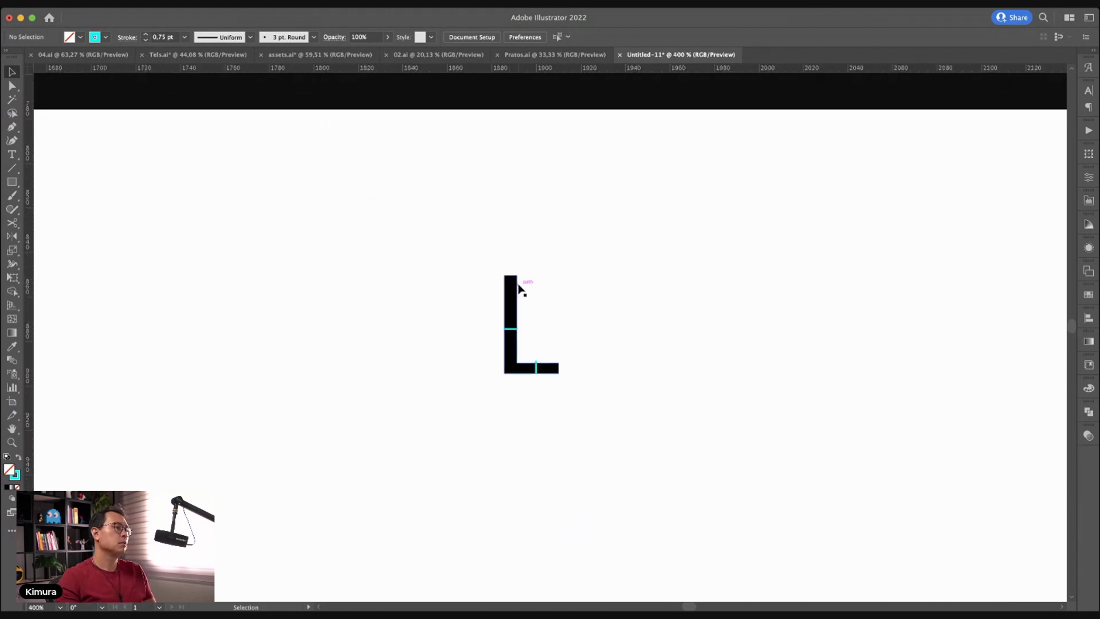
Duplicate the L twice to the right
drag(517, 289, 644, 290)
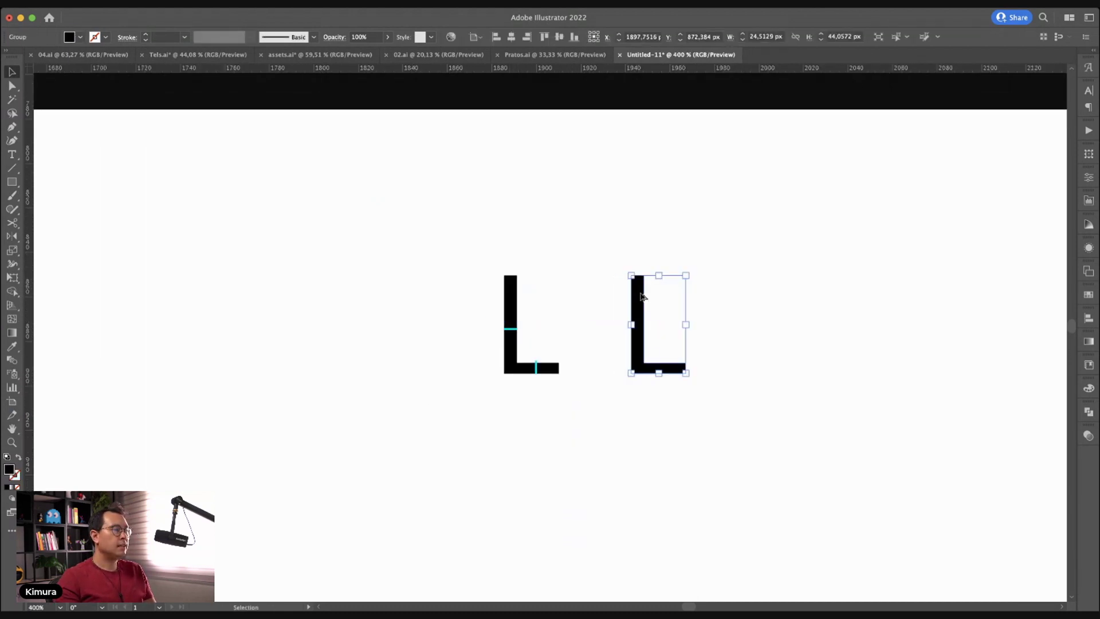
click(696, 252)
scroll(730, 363, up, 3)
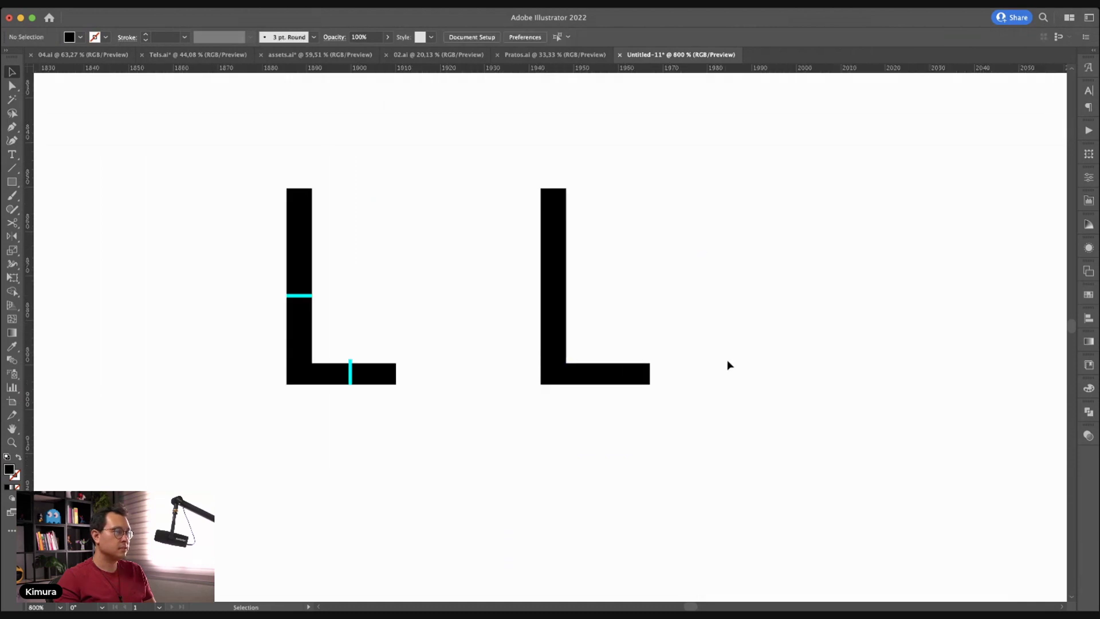
scroll(720, 345, right, 5)
drag(331, 282, 590, 278)
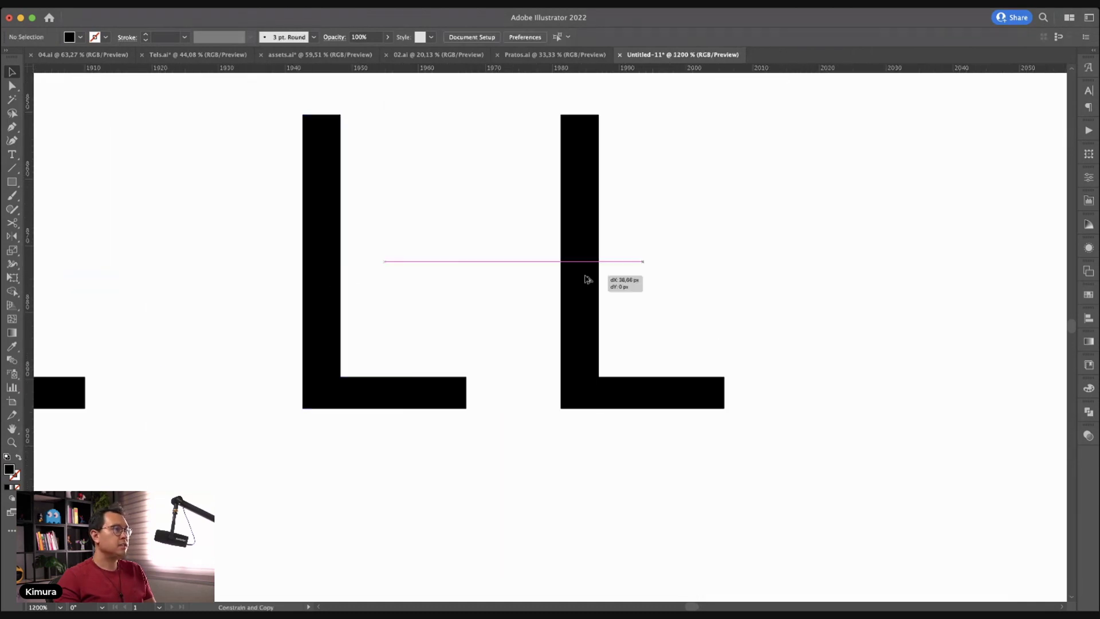
click(722, 224)
Build an L from rectangles: a stem-sized rectangle, rotated, moved and shortened into the base
key(m)
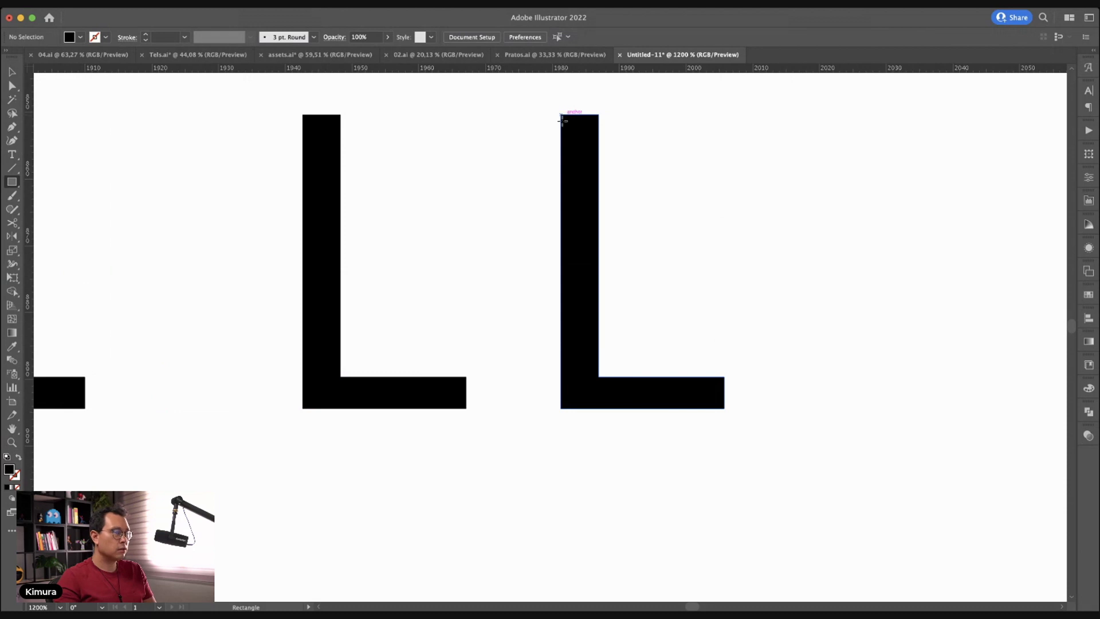
drag(561, 119, 598, 410)
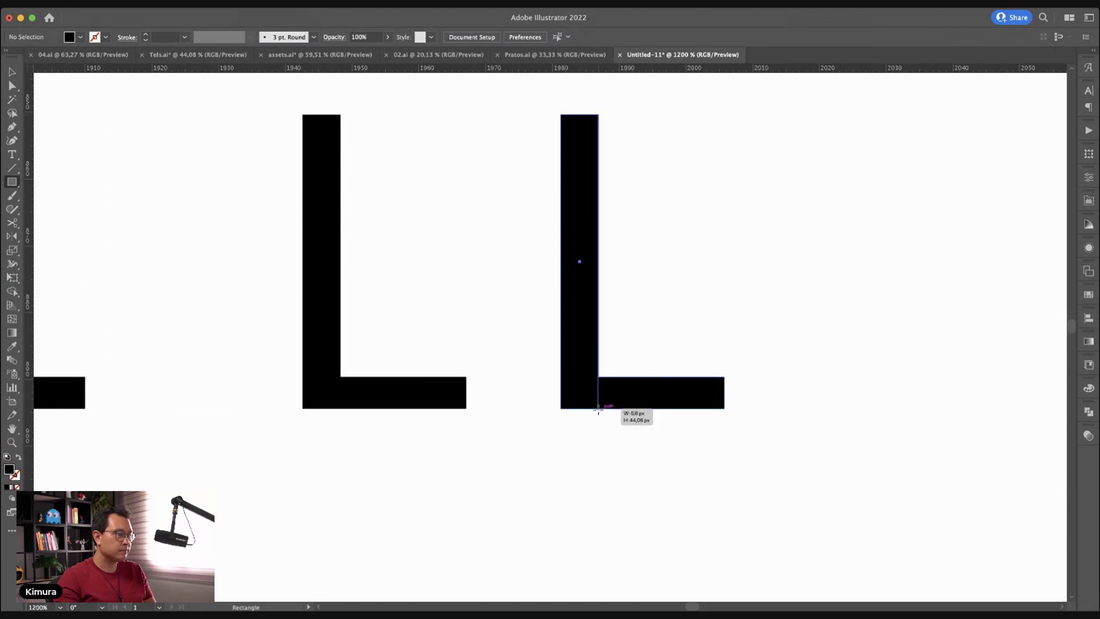
key(v)
drag(585, 232, 724, 226)
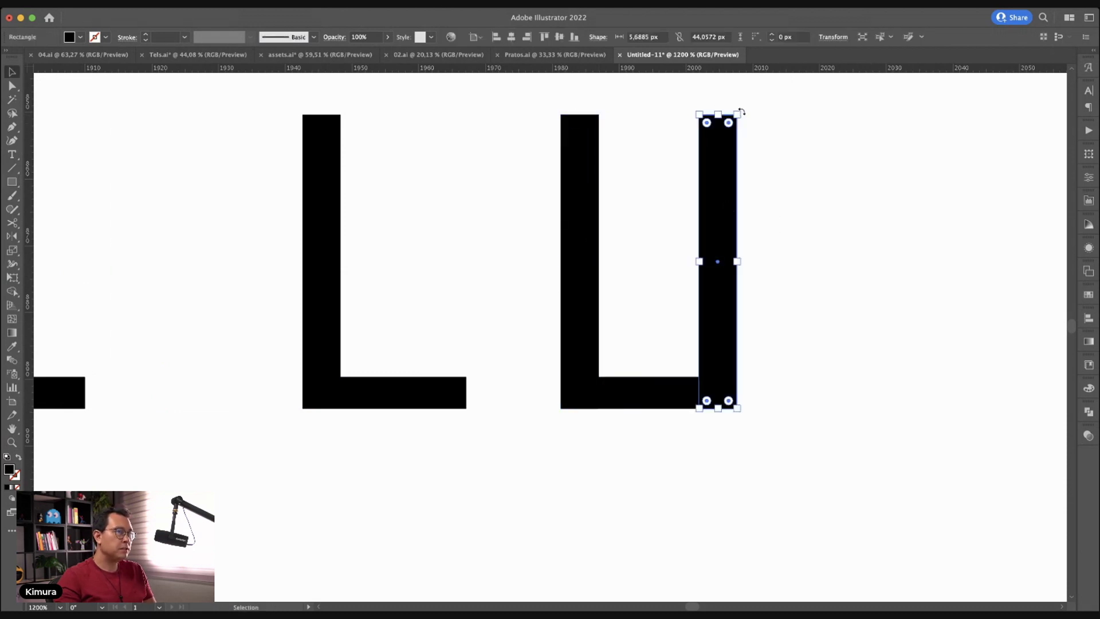
drag(741, 110, 817, 295)
drag(732, 265, 726, 393)
drag(855, 389, 725, 389)
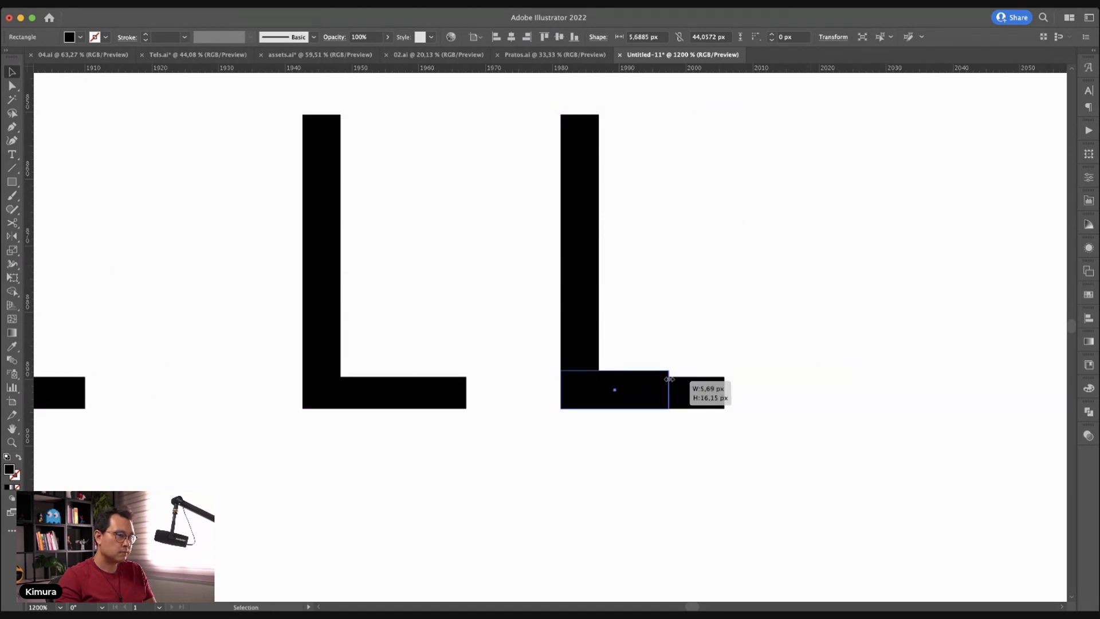
Copy the rectangle-built L further right and delete the extra L copy
shift+click(587, 282)
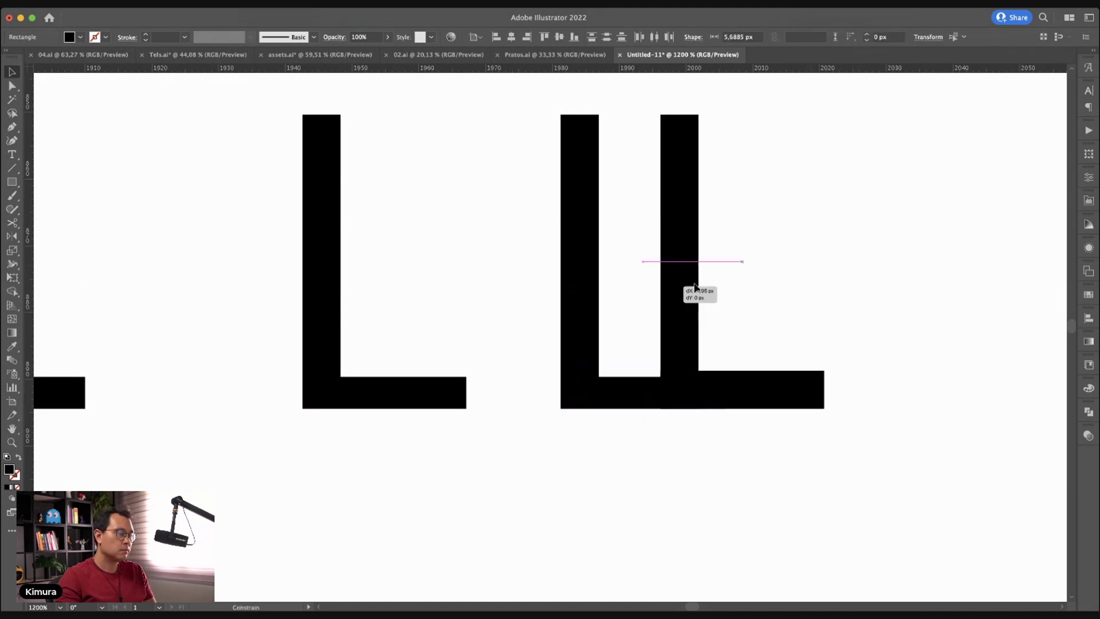
drag(588, 283, 815, 282)
click(324, 291)
key(Delete)
Move the right L further right and the left L further left
scroll(152, 277, right, 3)
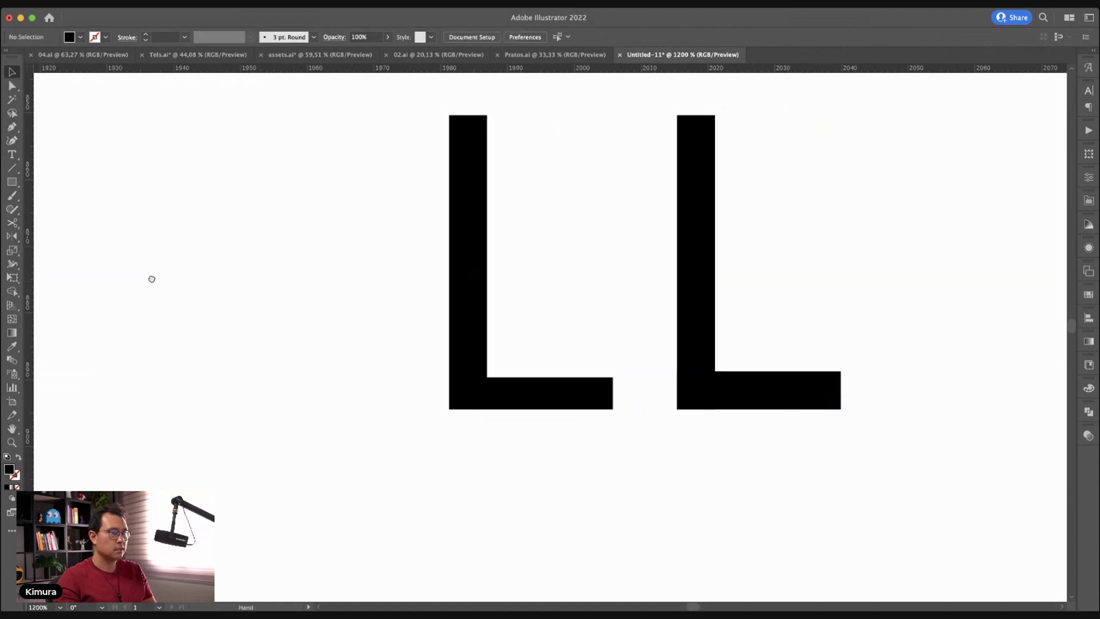
scroll(806, 216, right, 3)
drag(806, 209, 584, 425)
drag(578, 281, 647, 281)
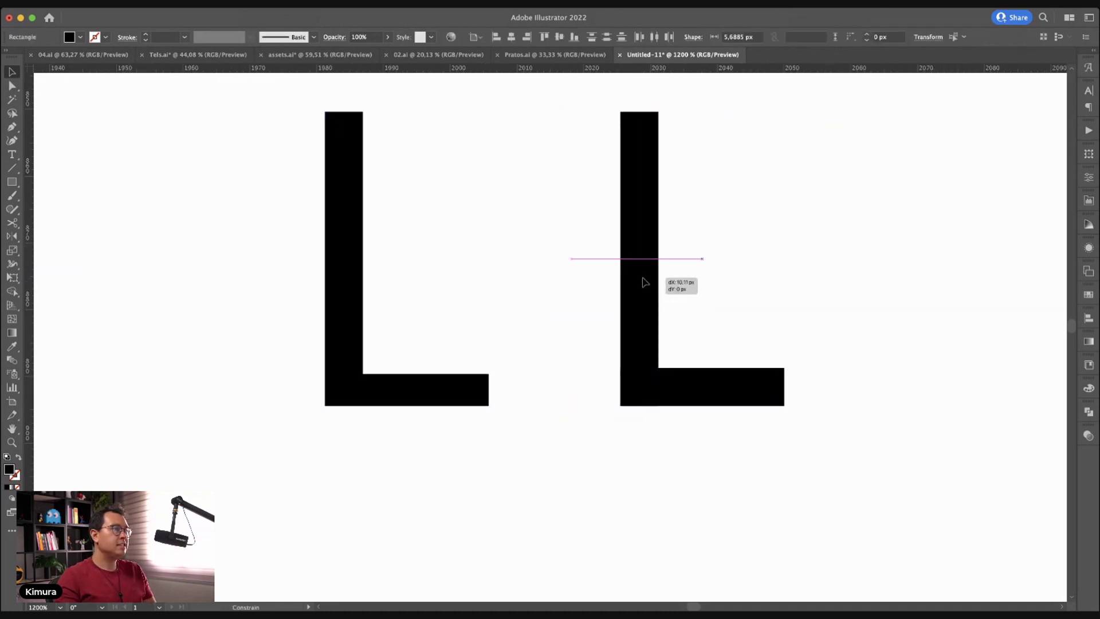
click(841, 265)
drag(841, 266, 800, 305)
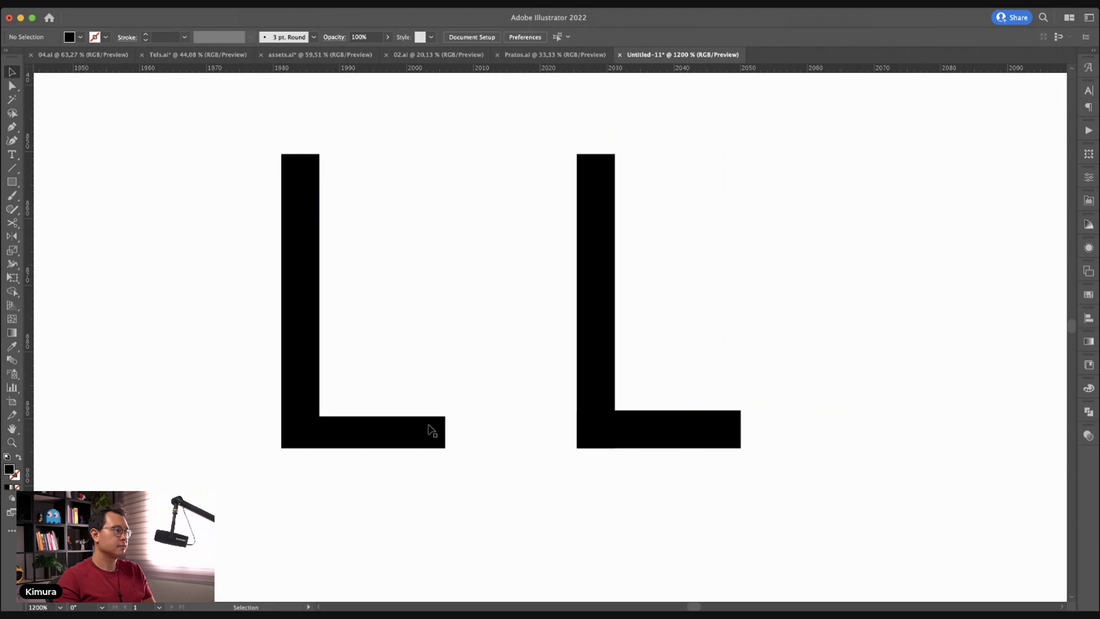
drag(430, 429, 377, 429)
click(775, 293)
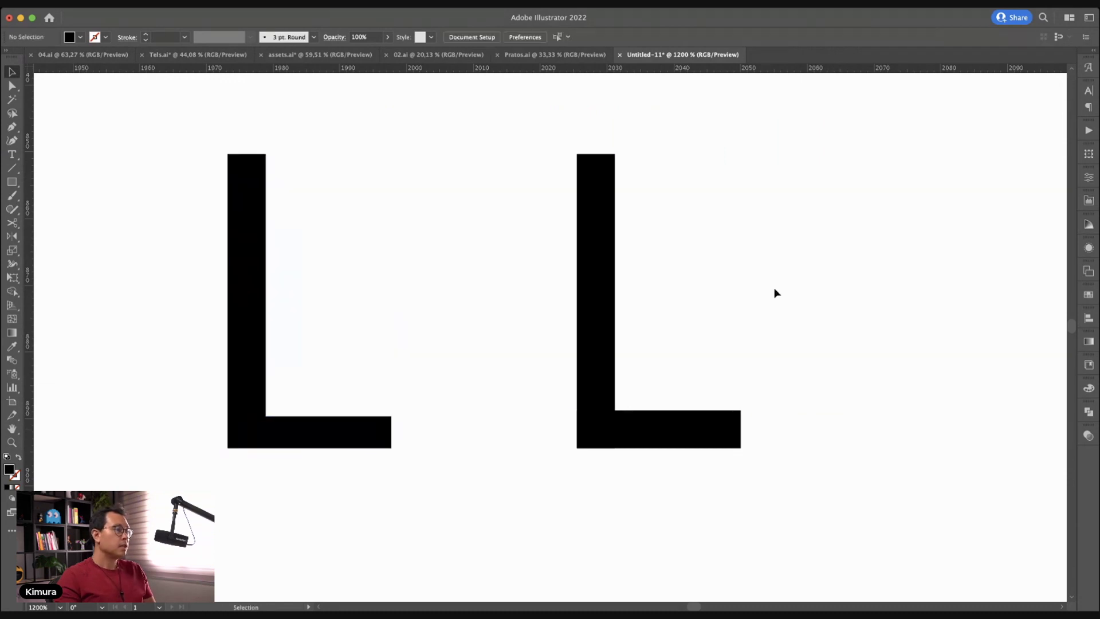
click(719, 435)
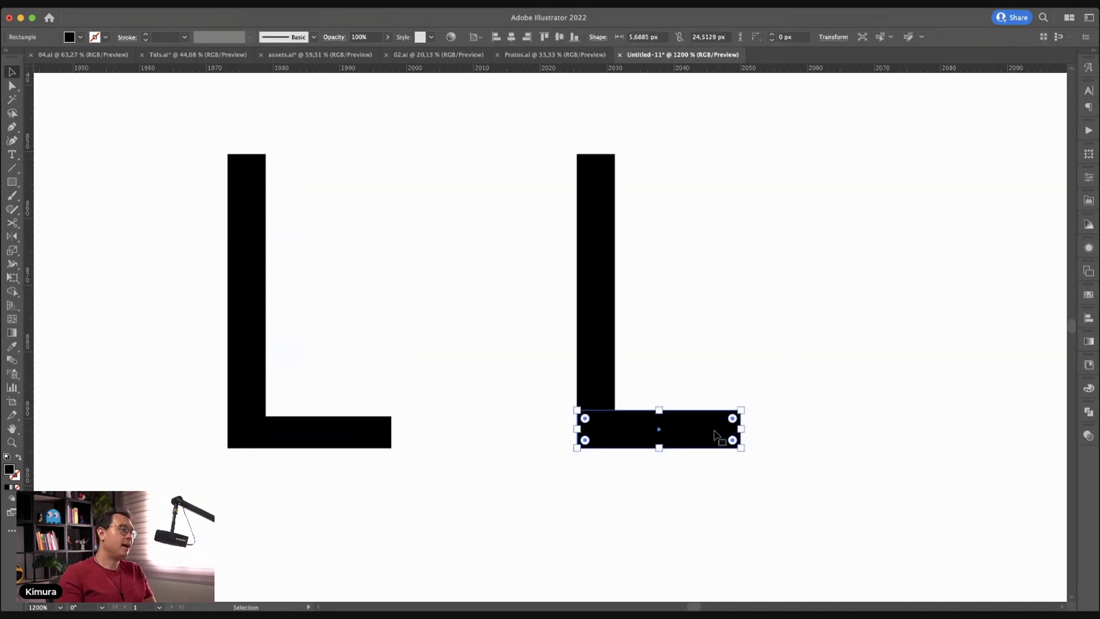
click(613, 326)
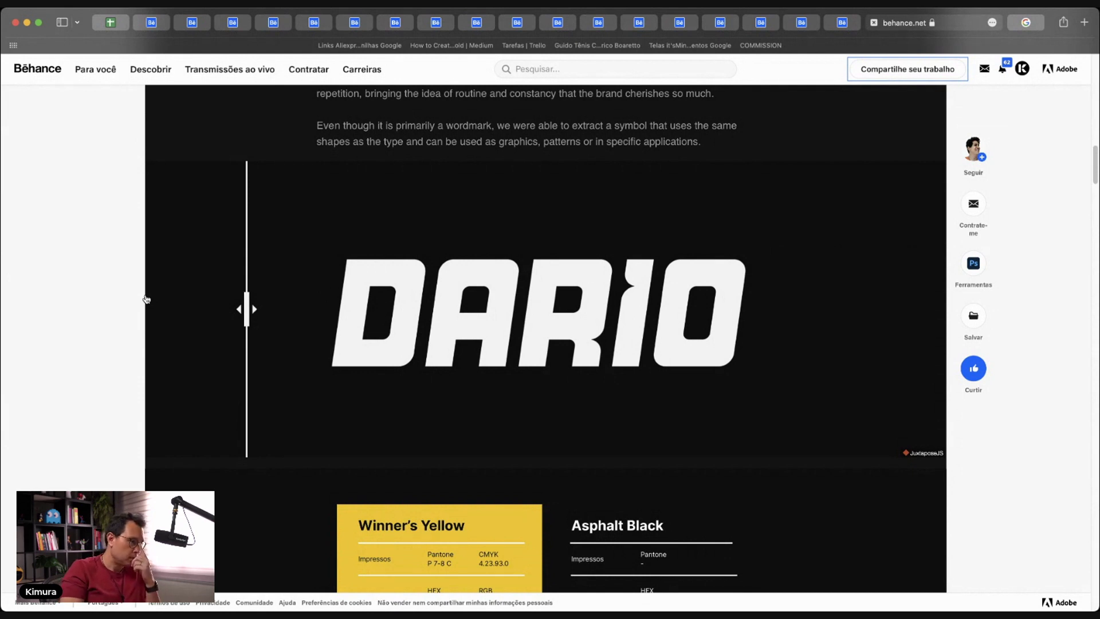
Scroll past the mockups to the 'Dario - Brand Identity' title and related projects row
scroll(147, 299, down, 2)
scroll(145, 294, down, 3)
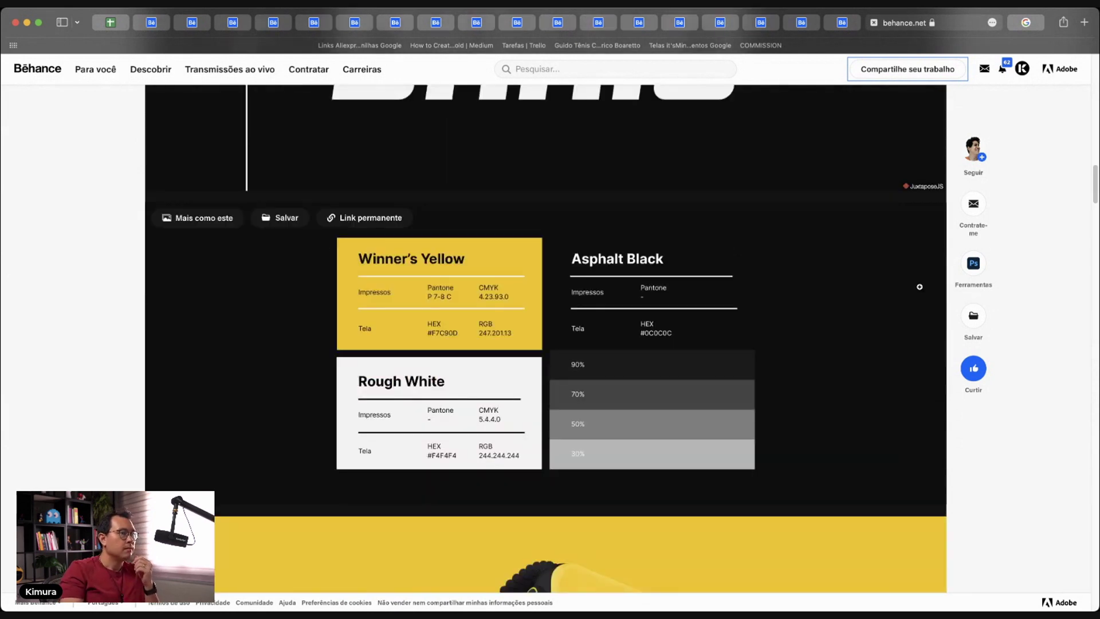
scroll(1003, 285, down, 5)
scroll(1004, 285, down, 5)
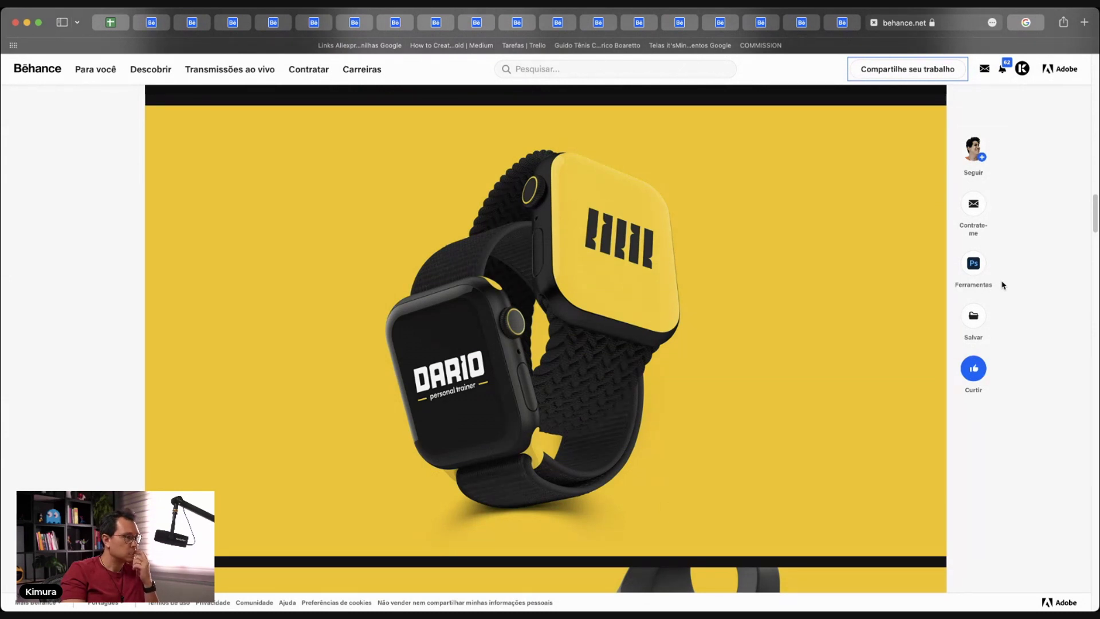
scroll(1003, 285, down, 3)
scroll(1003, 285, down, 6)
scroll(1003, 285, down, 6)
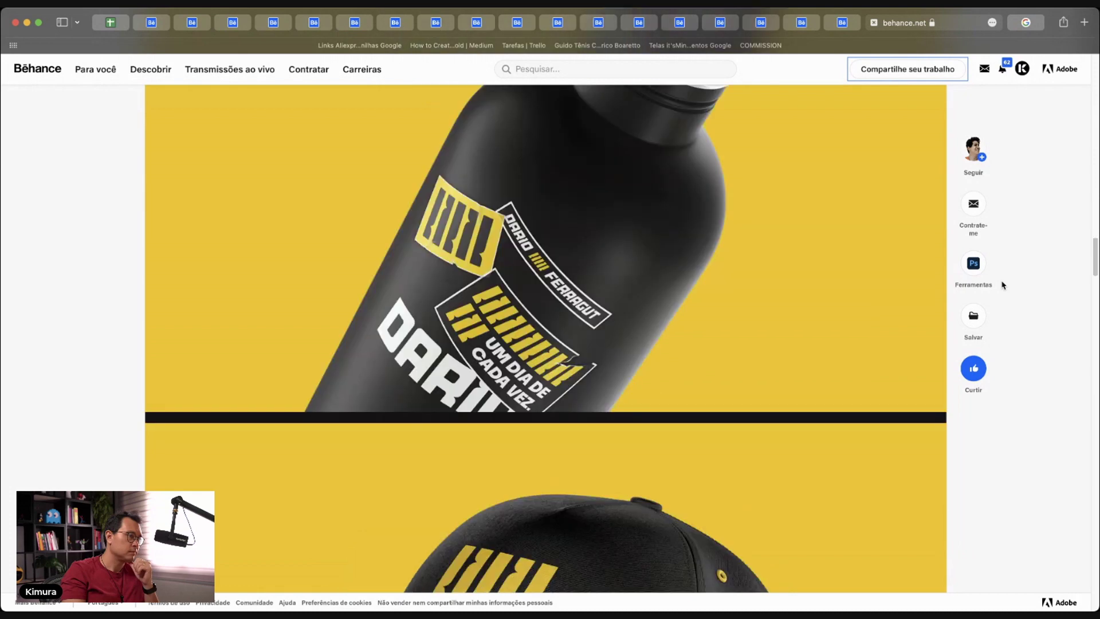
scroll(1003, 285, down, 4)
scroll(1004, 284, down, 5)
scroll(1003, 285, down, 5)
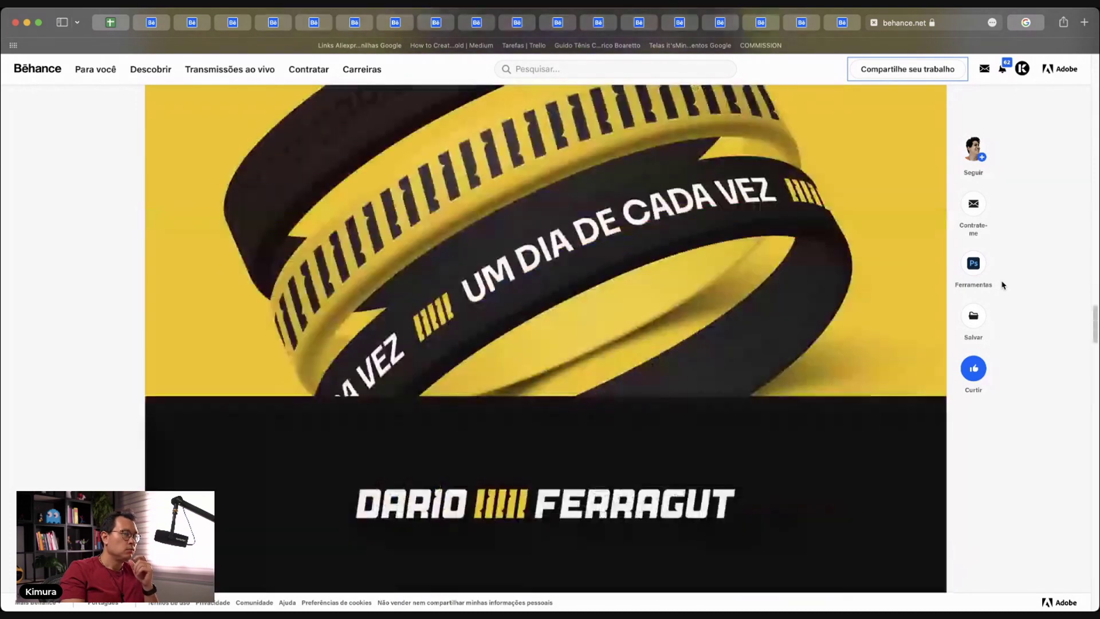
scroll(1003, 285, down, 5)
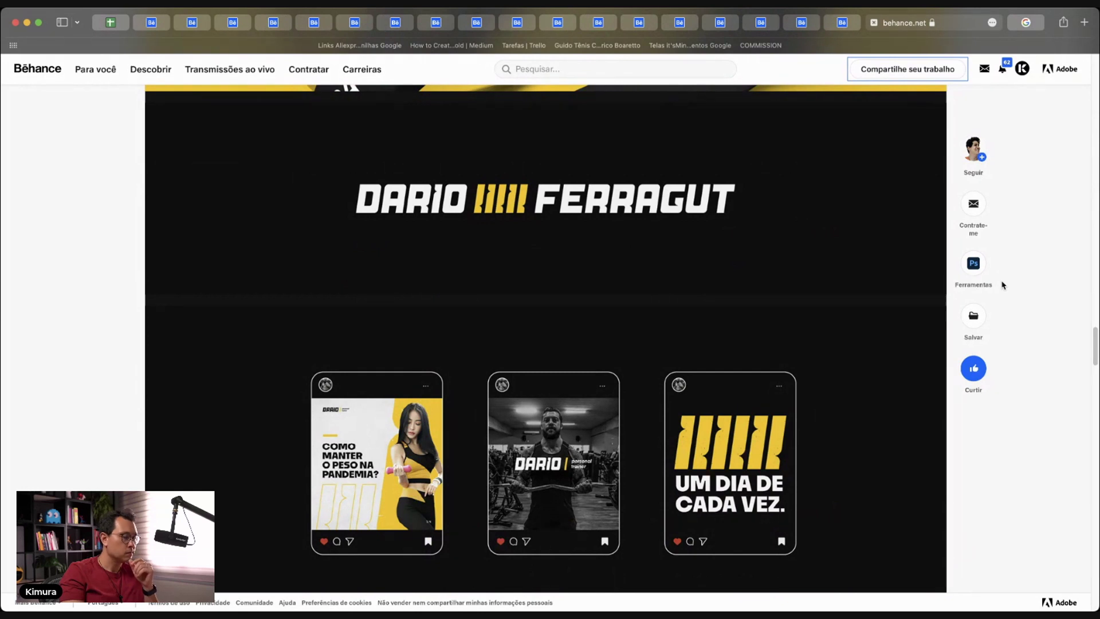
scroll(1004, 285, down, 4)
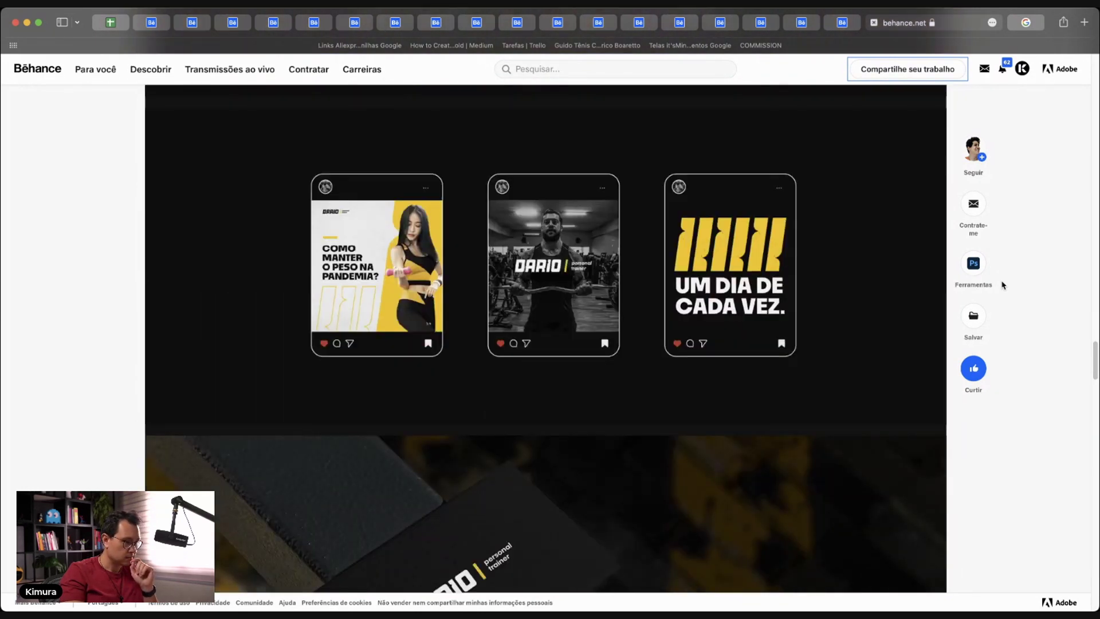
scroll(1004, 285, down, 1)
scroll(1003, 285, down, 4)
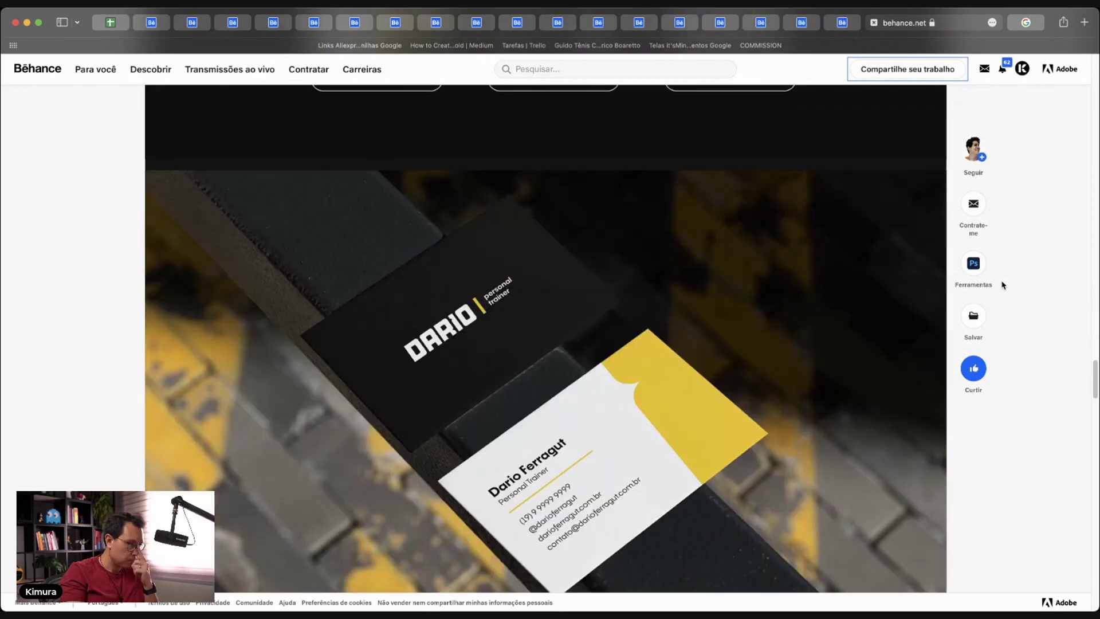
scroll(1004, 285, down, 2)
scroll(1003, 285, down, 5)
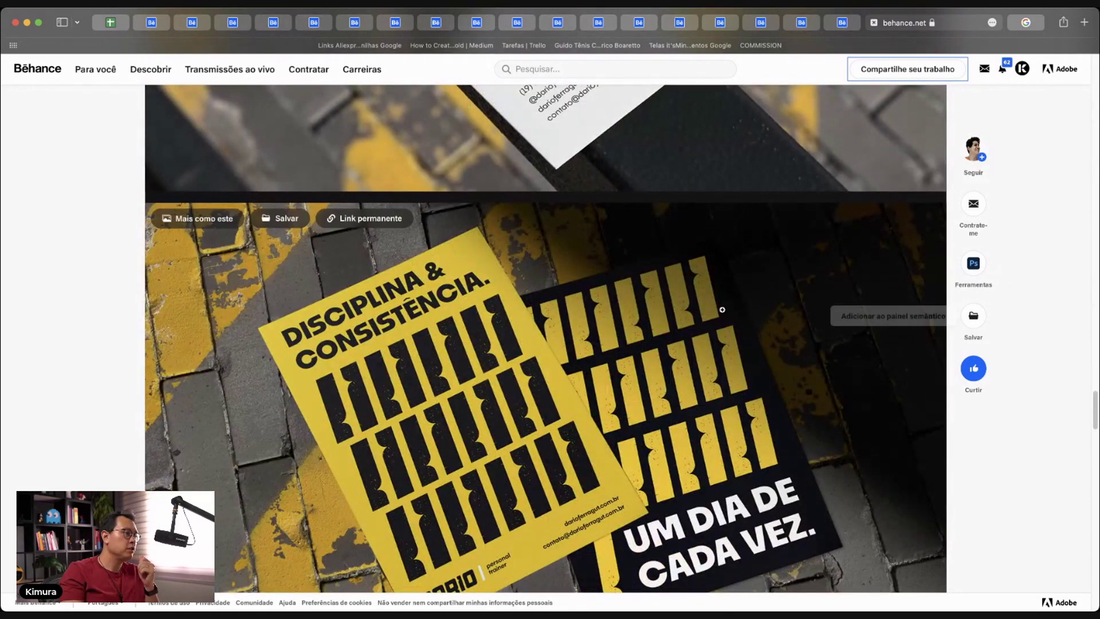
scroll(1059, 212, down, 4)
scroll(1060, 212, down, 6)
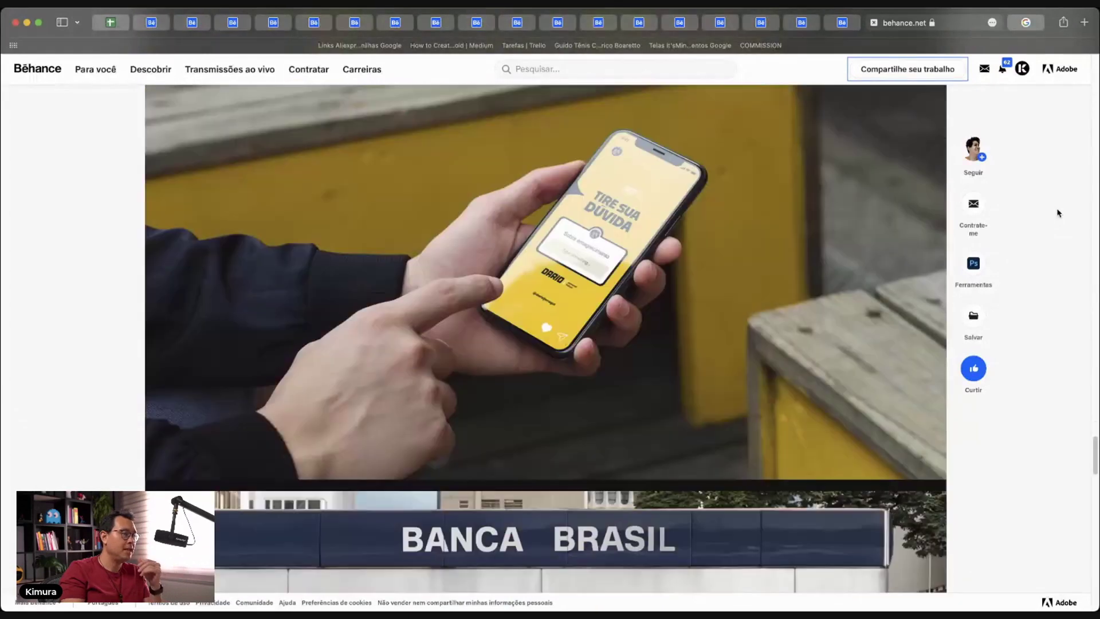
scroll(1095, 225, down, 4)
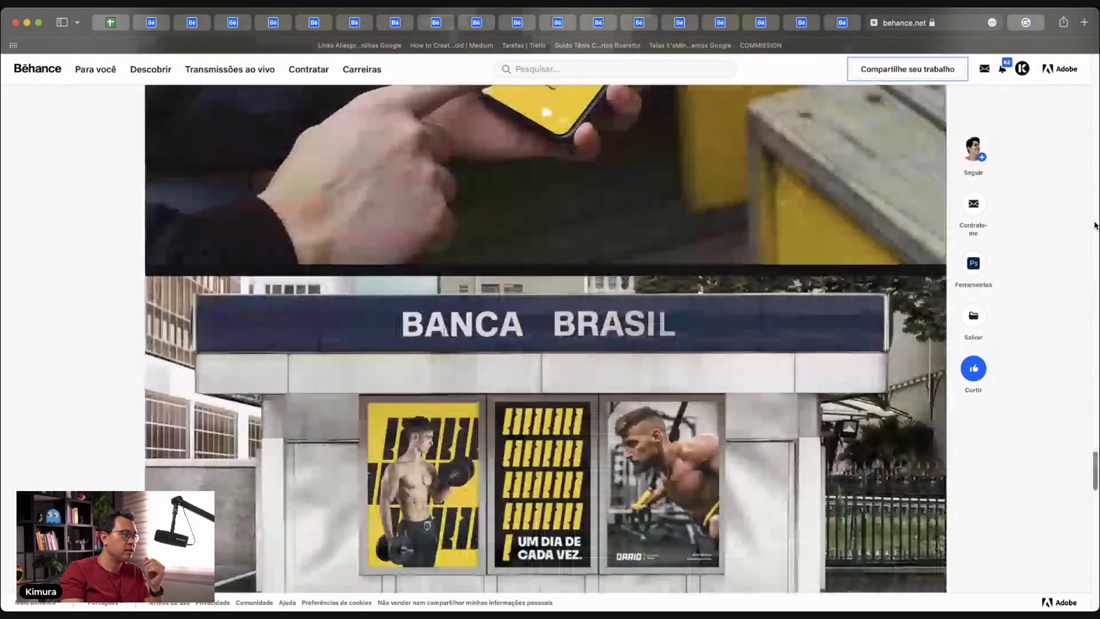
scroll(1095, 225, down, 2)
scroll(1095, 225, down, 4)
scroll(1095, 225, down, 3)
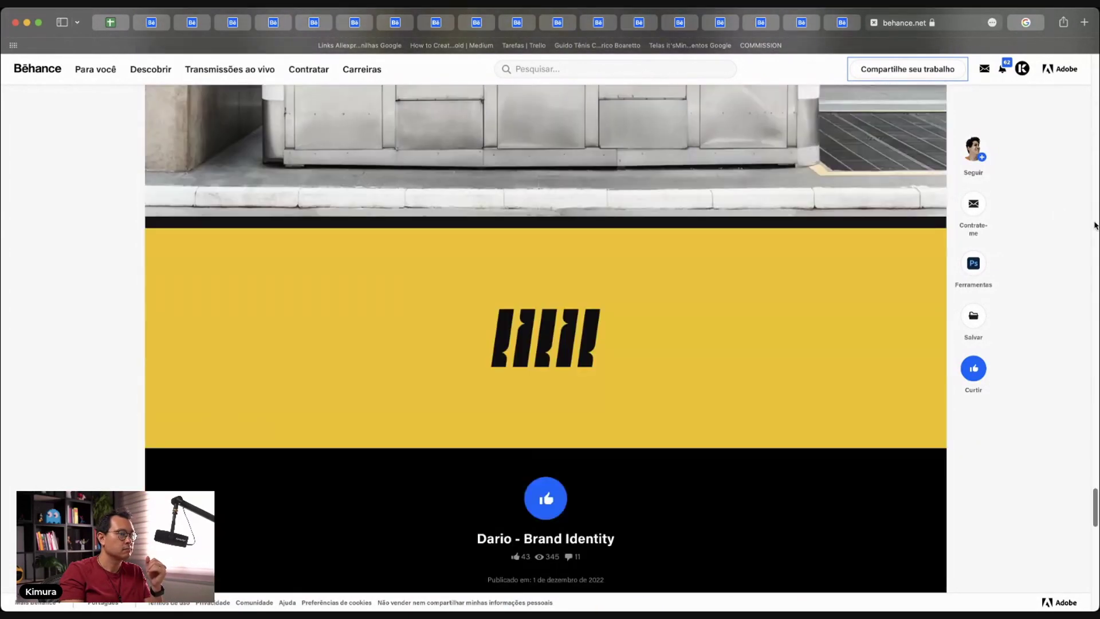
scroll(1095, 225, down, 4)
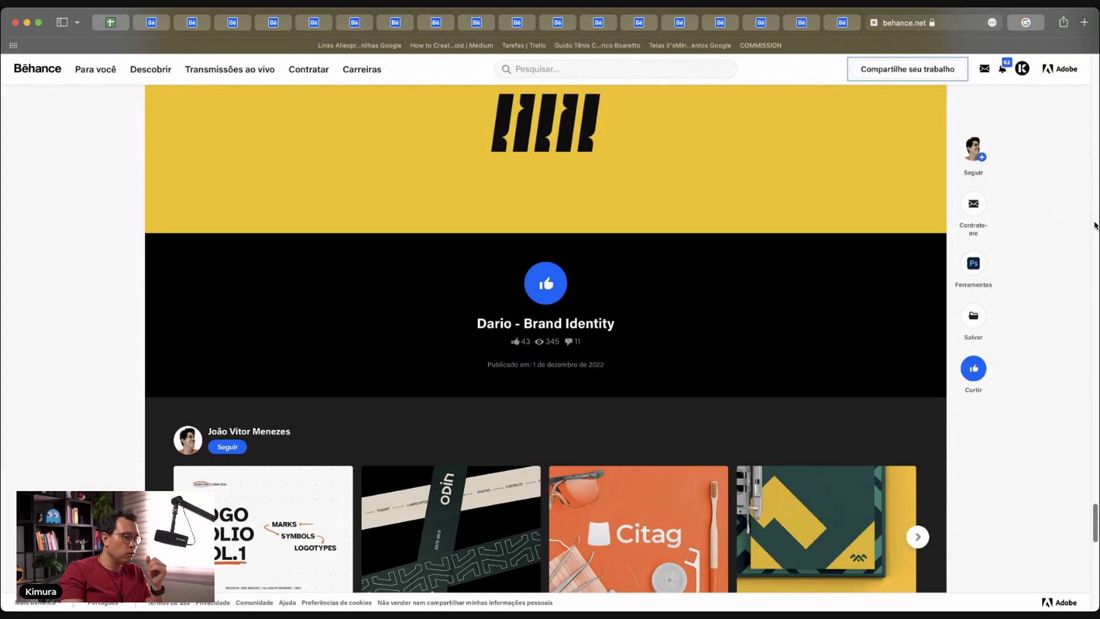
Scroll up to the DARIO wordmark, then down to the Rough White palette and smartwatch mockup
scroll(1095, 225, up, 15)
scroll(1095, 225, up, 15)
scroll(1095, 225, up, 15)
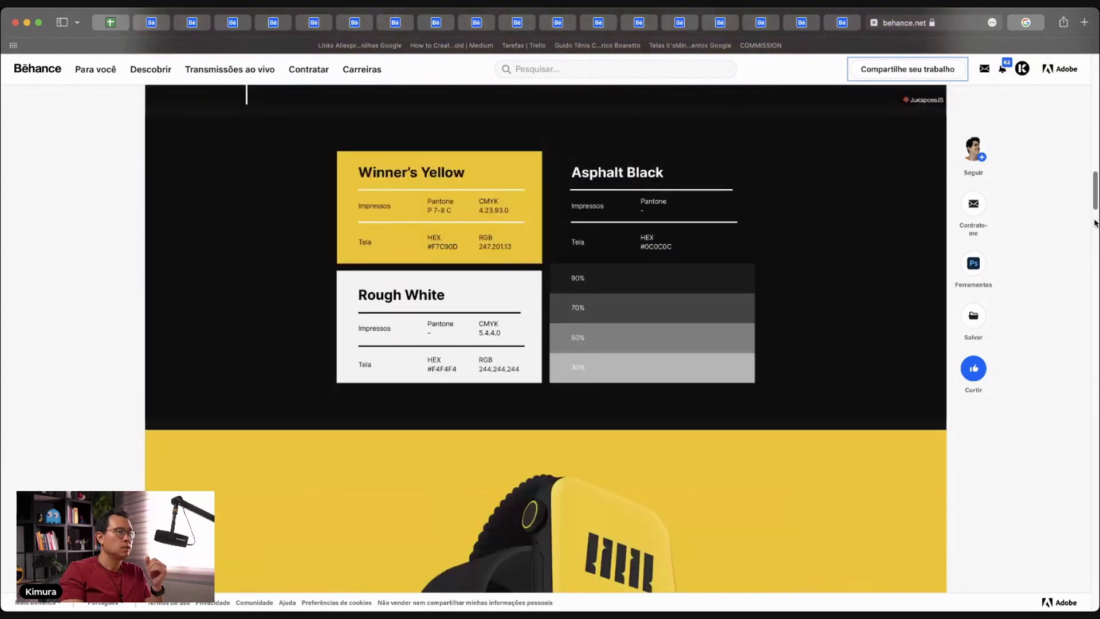
scroll(1095, 224, up, 15)
scroll(1095, 223, down, 5)
scroll(1096, 223, down, 5)
scroll(1095, 224, down, 8)
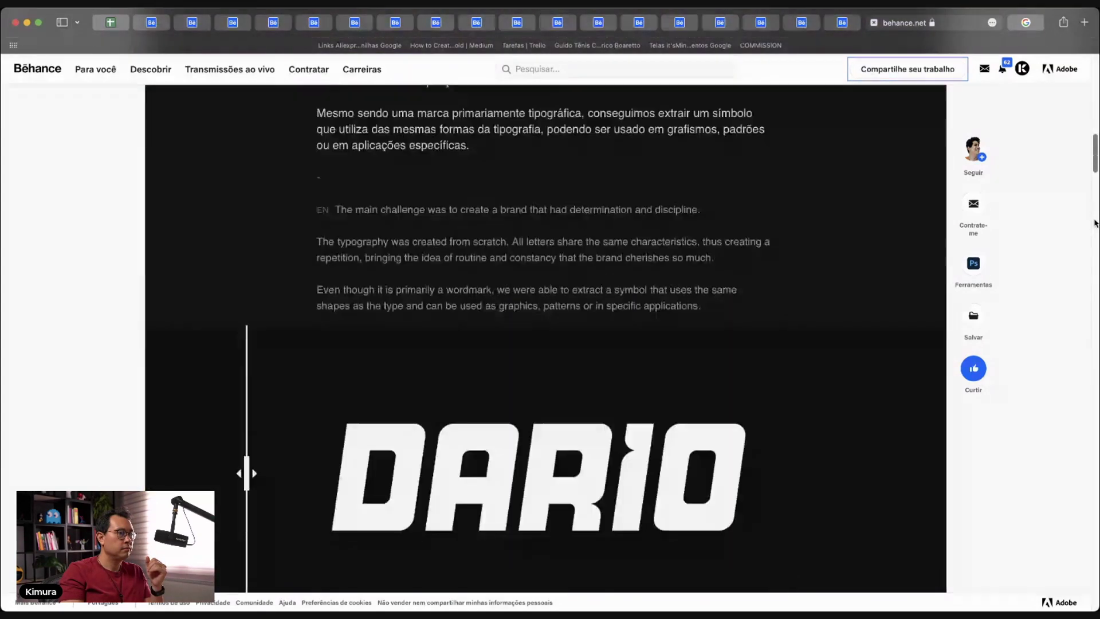
scroll(1095, 223, down, 4)
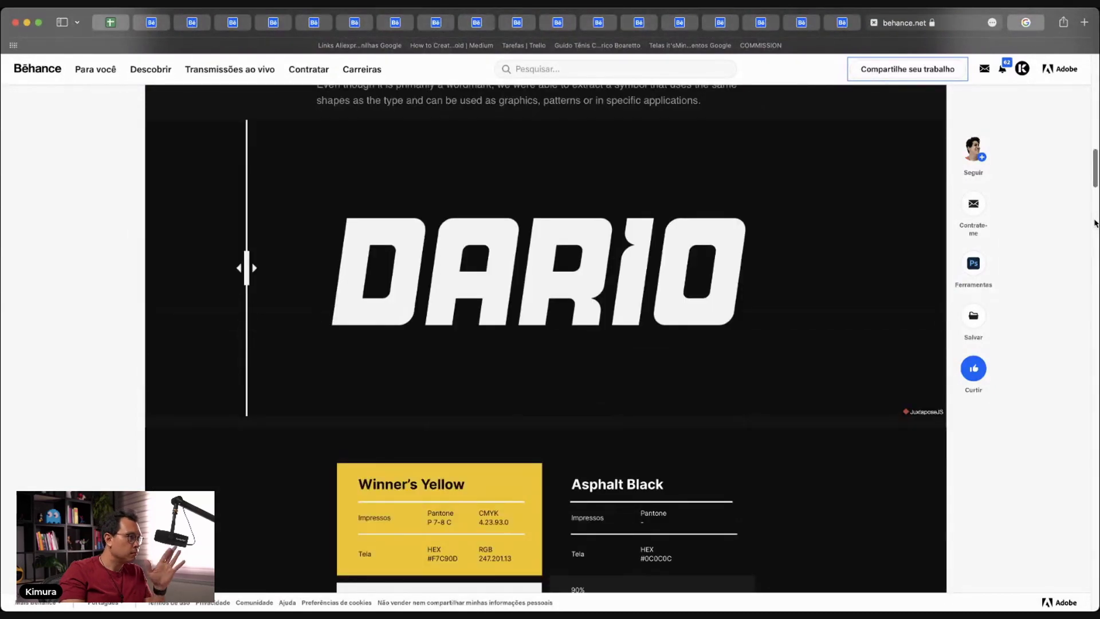
scroll(1095, 223, down, 4)
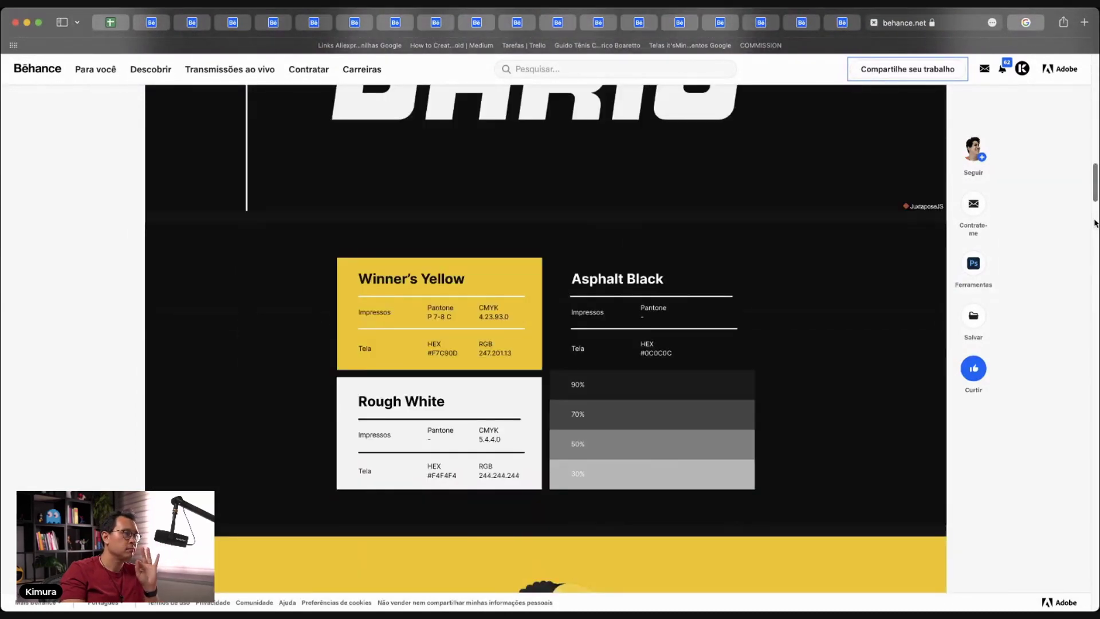
scroll(1095, 223, down, 5)
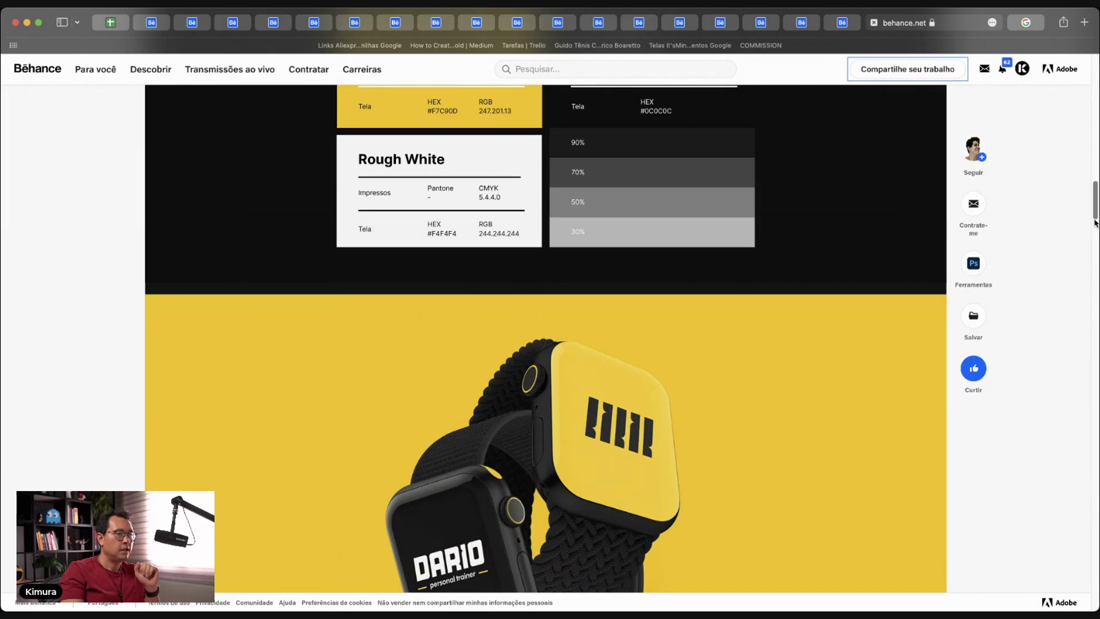